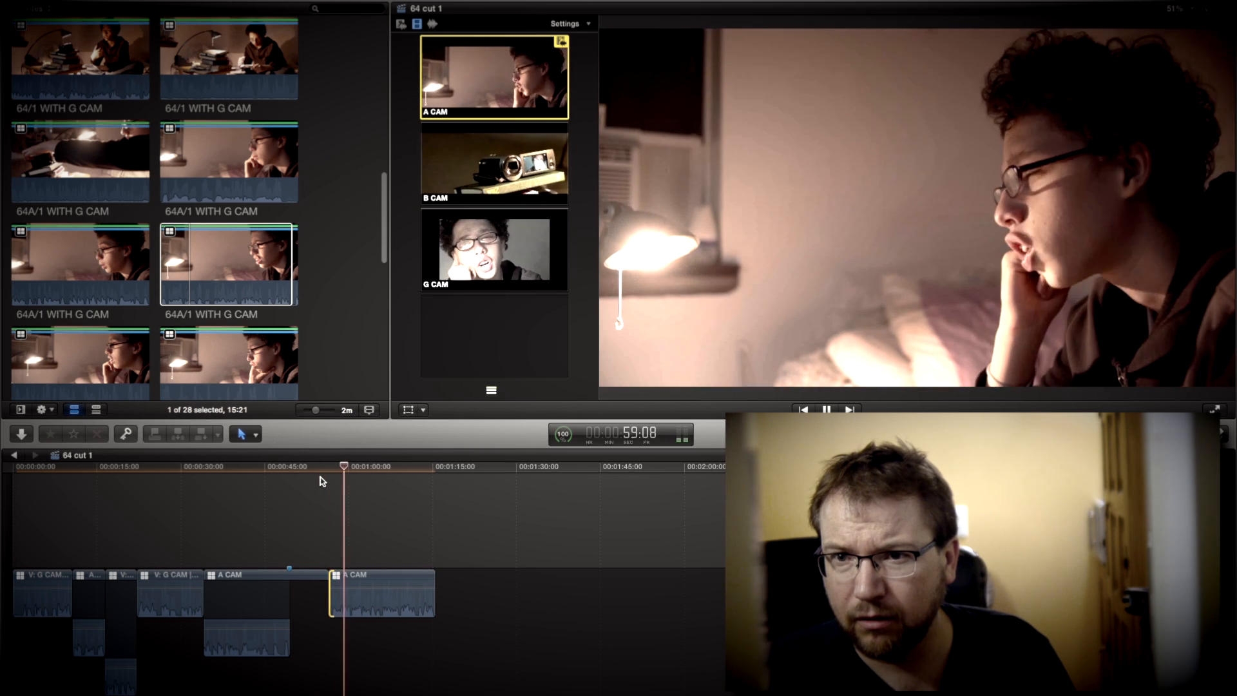
pyautogui.press('BackSpace')
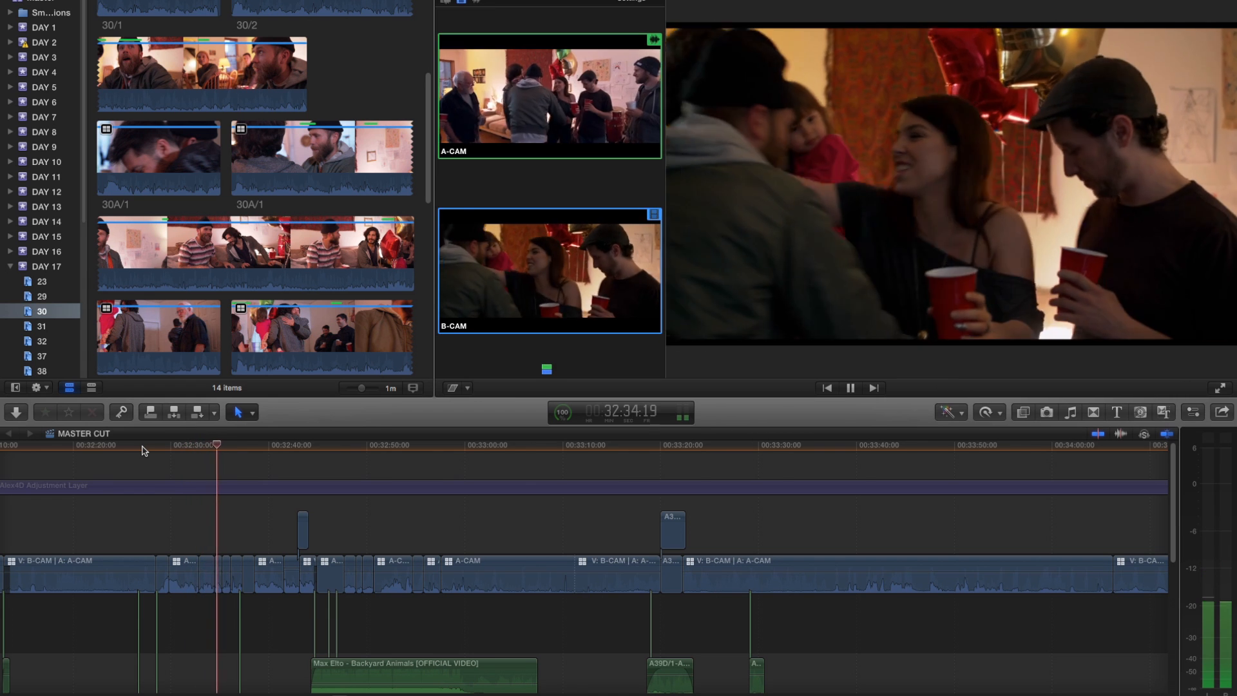
# Play back the party greeting shots in the MASTER CUT timeline from about 32:34 to 32:40.
pyautogui.press('space')
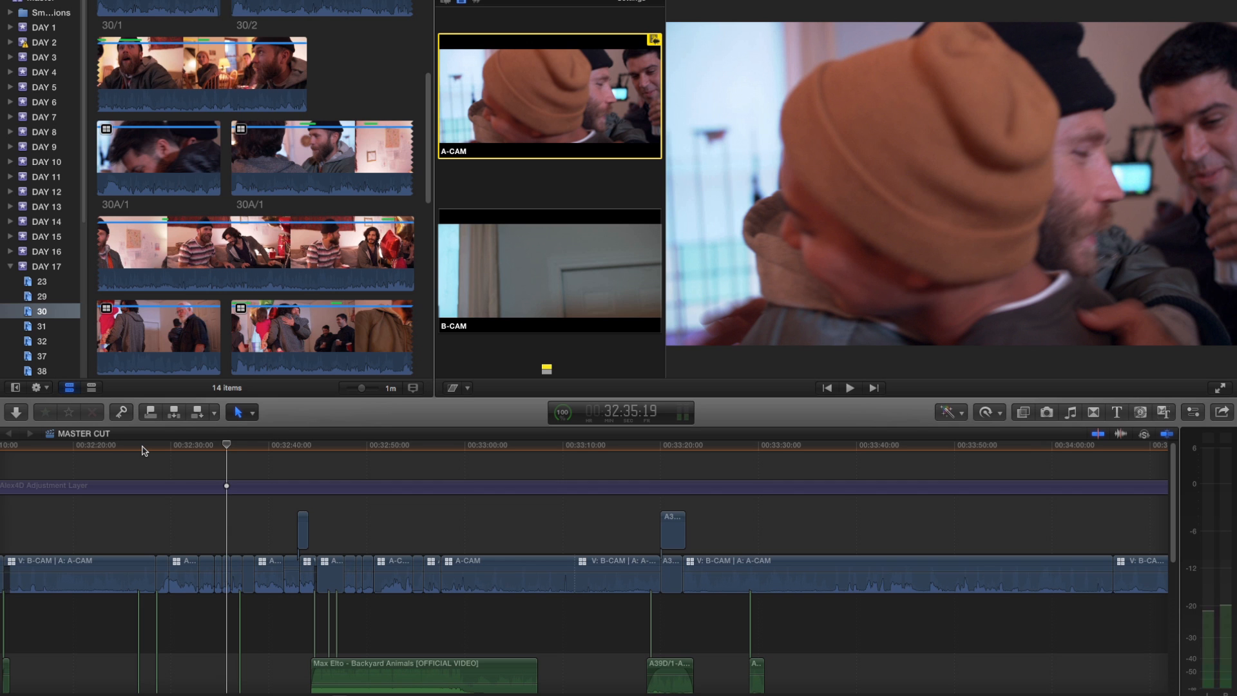
pyautogui.press('space')
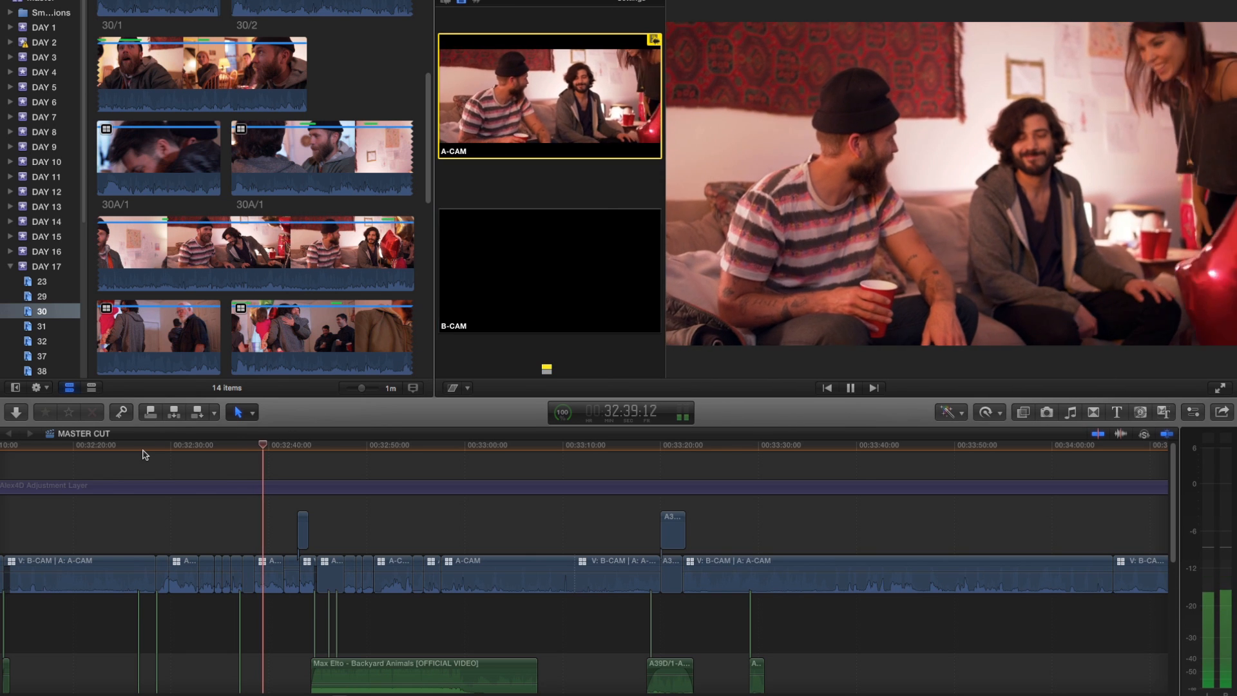
pyautogui.press('space')
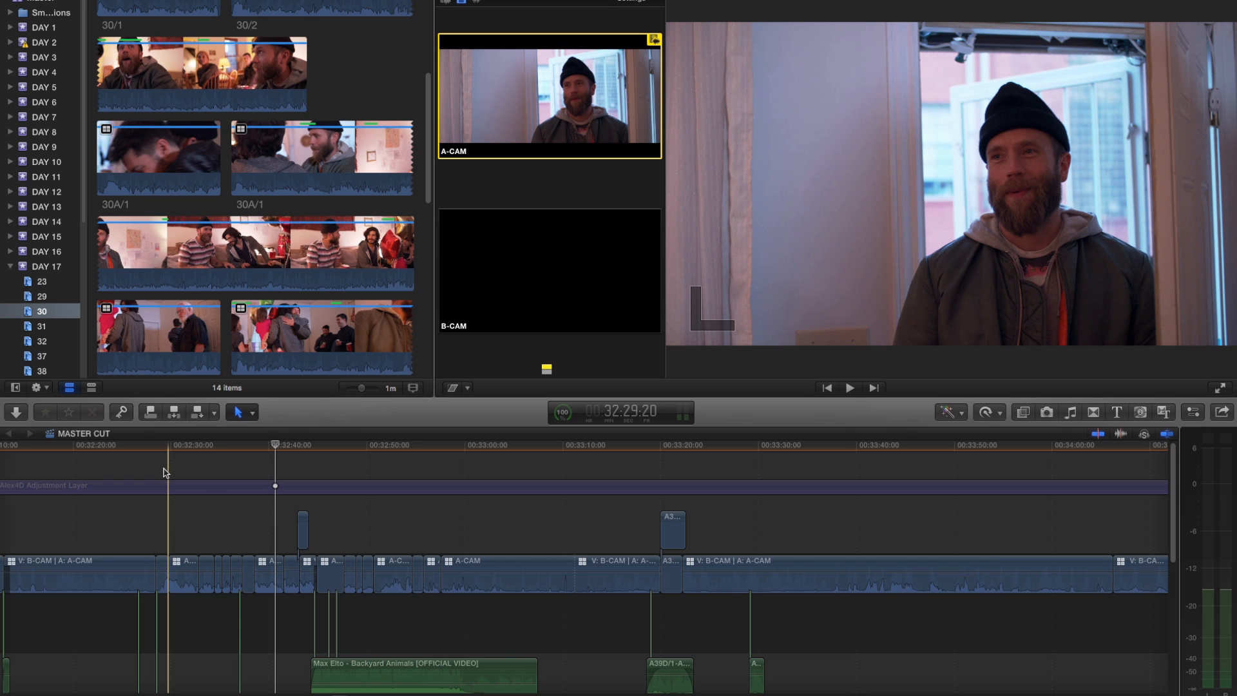
# Disable the two Backyard Animals music clips and the short clip just before them beneath the primary storyline.
pyautogui.scroll(-3, 169, 490)
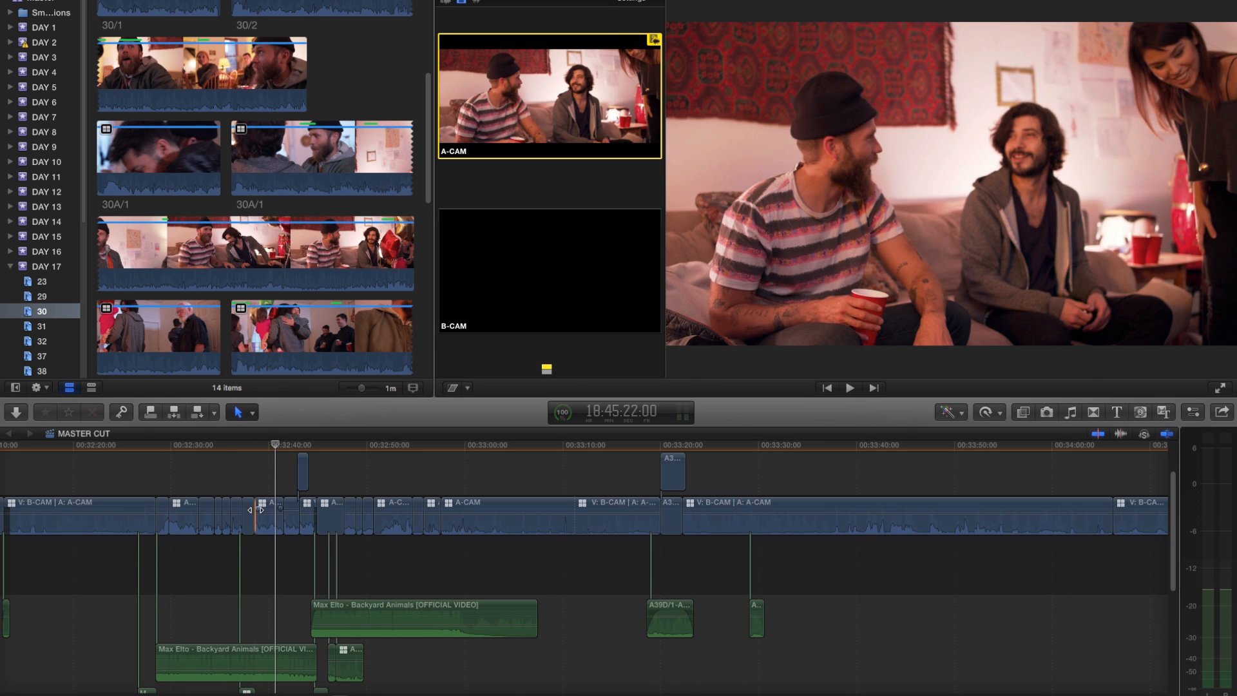
pyautogui.click(246, 660)
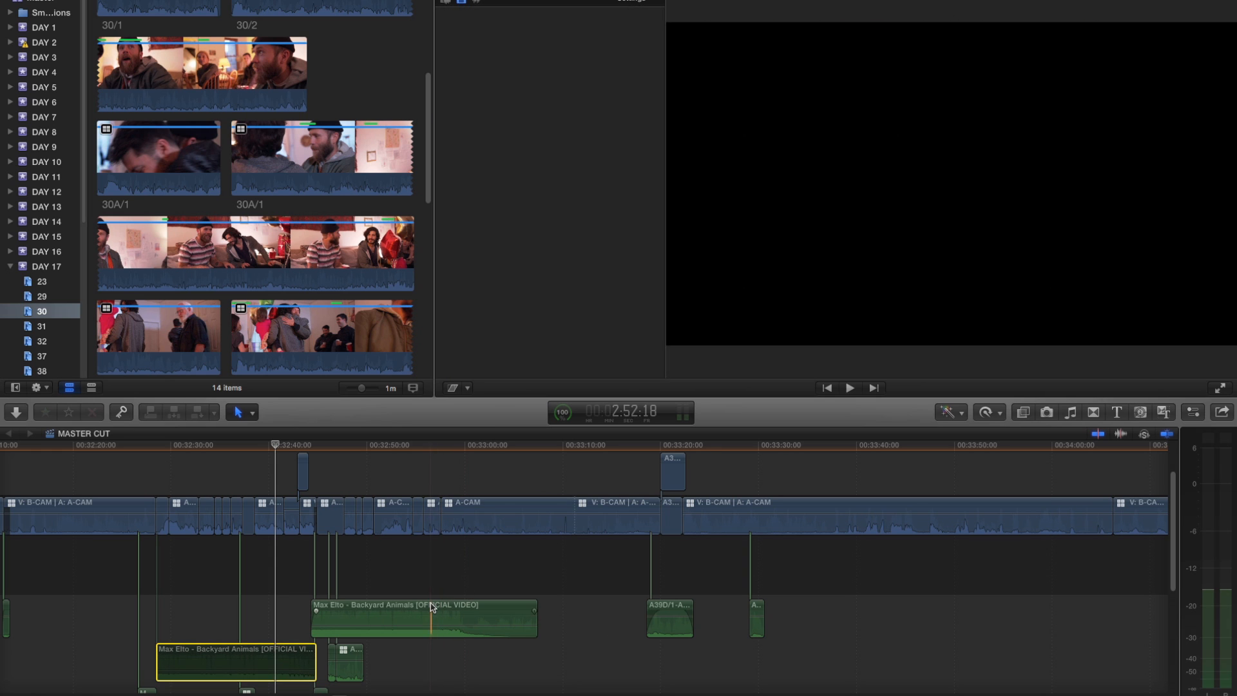
pyautogui.click(410, 616)
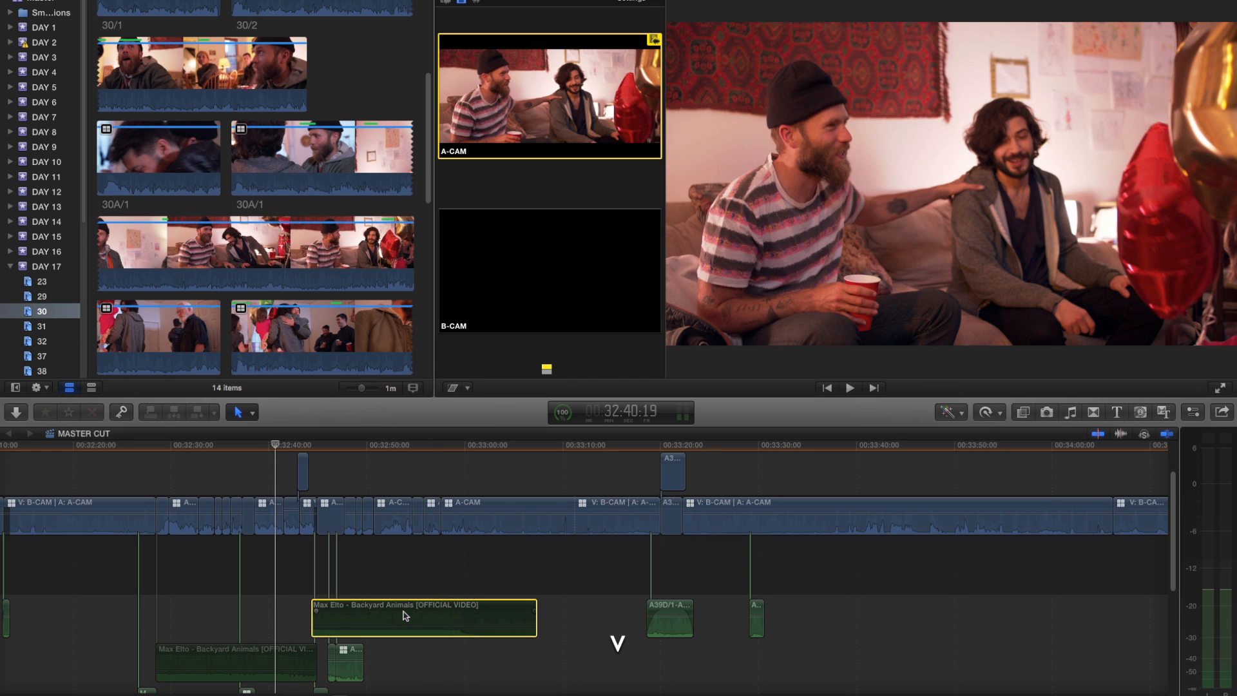
pyautogui.scroll(-3, 141, 453)
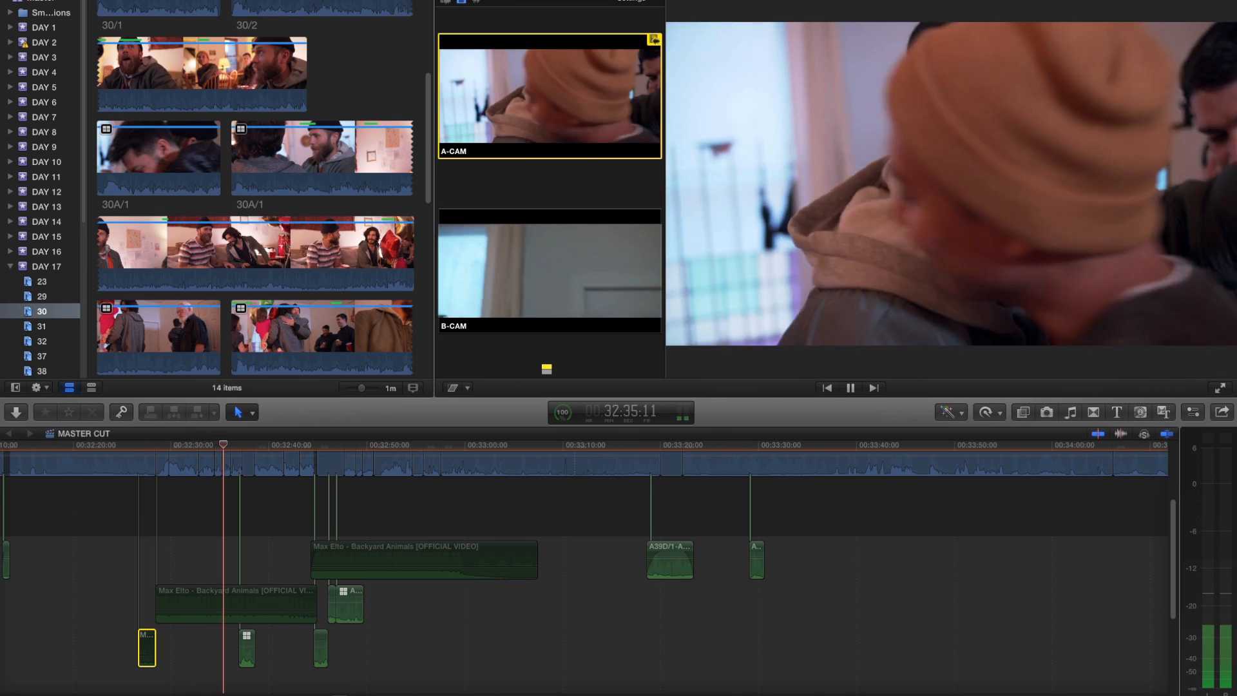
# Play back the party drinking shots around 32:50 to hear the scene without music.
pyautogui.press('2')
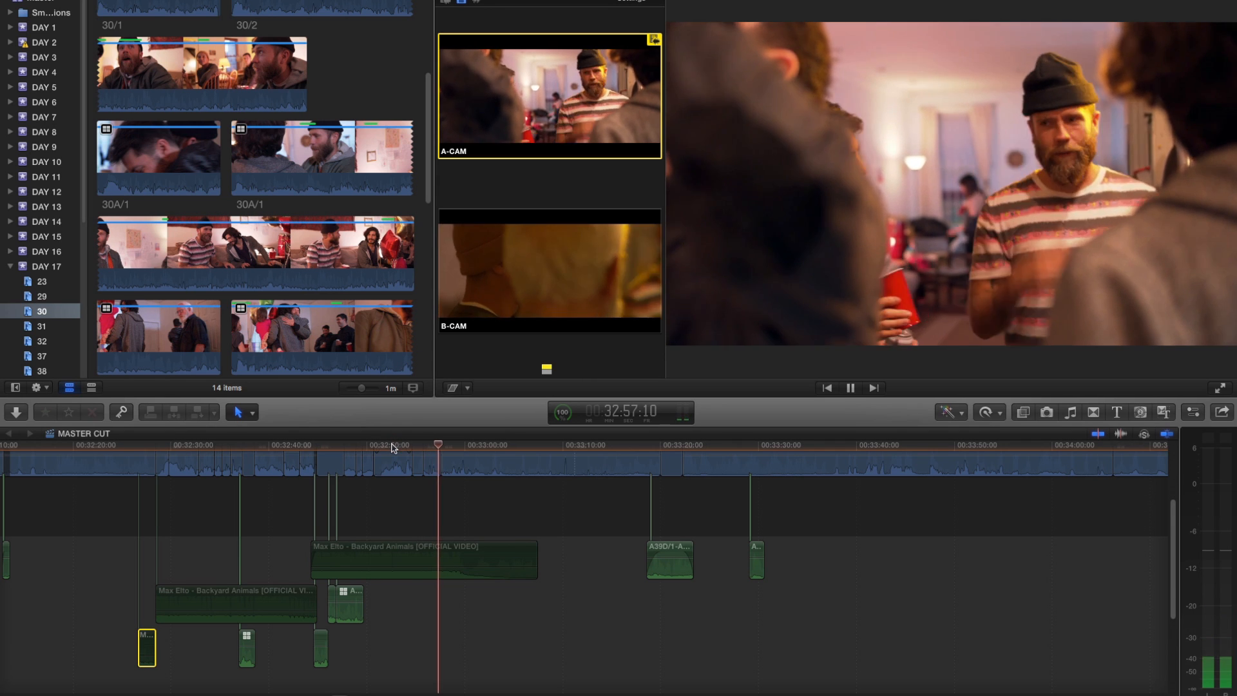
pyautogui.click(368, 446)
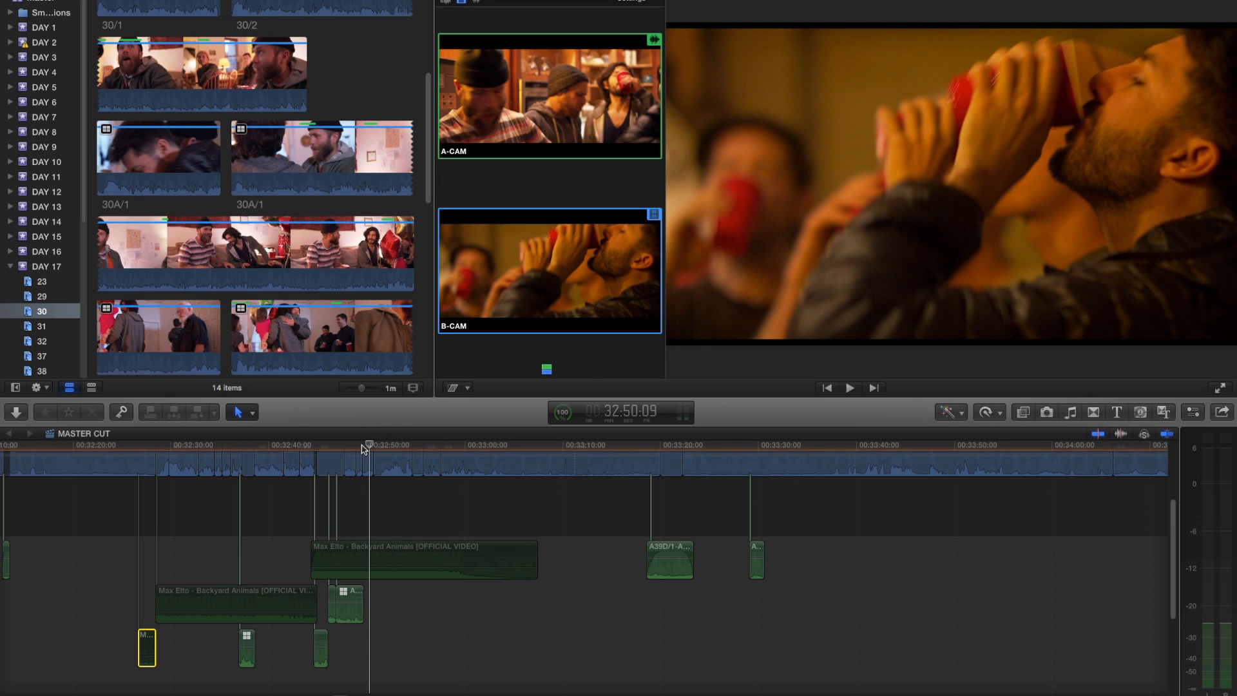
pyautogui.press('space')
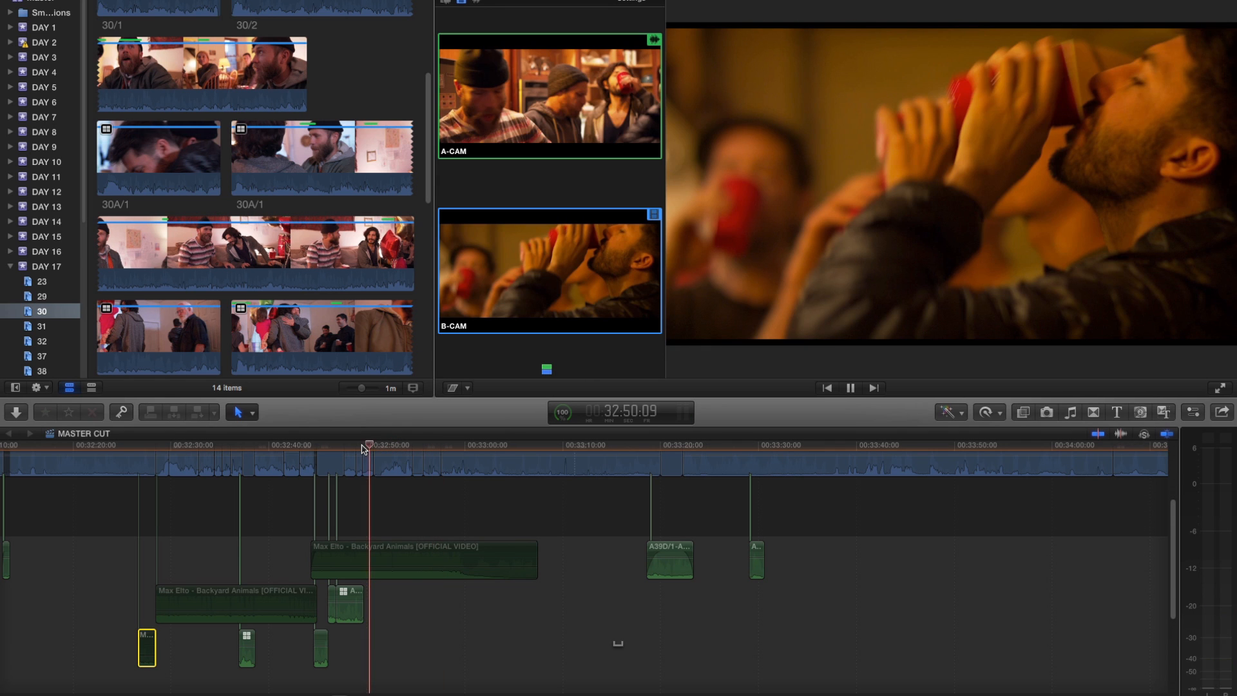
pyautogui.press('space')
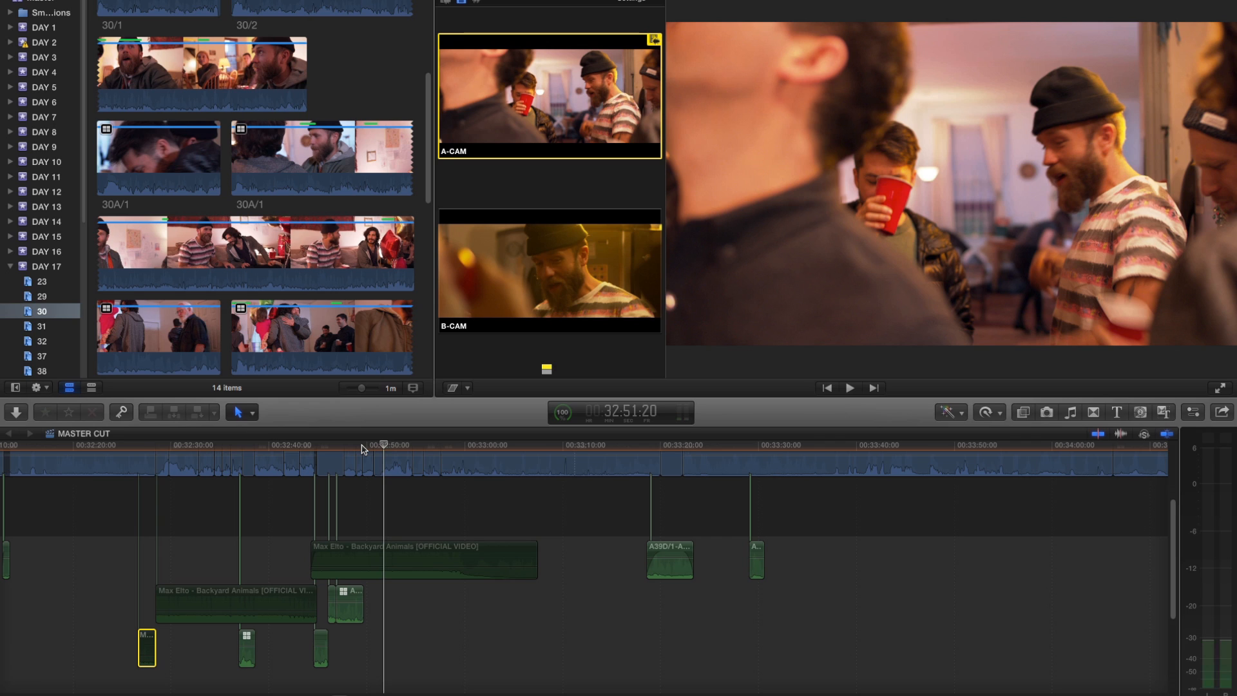
pyautogui.click(345, 447)
pyautogui.press('space')
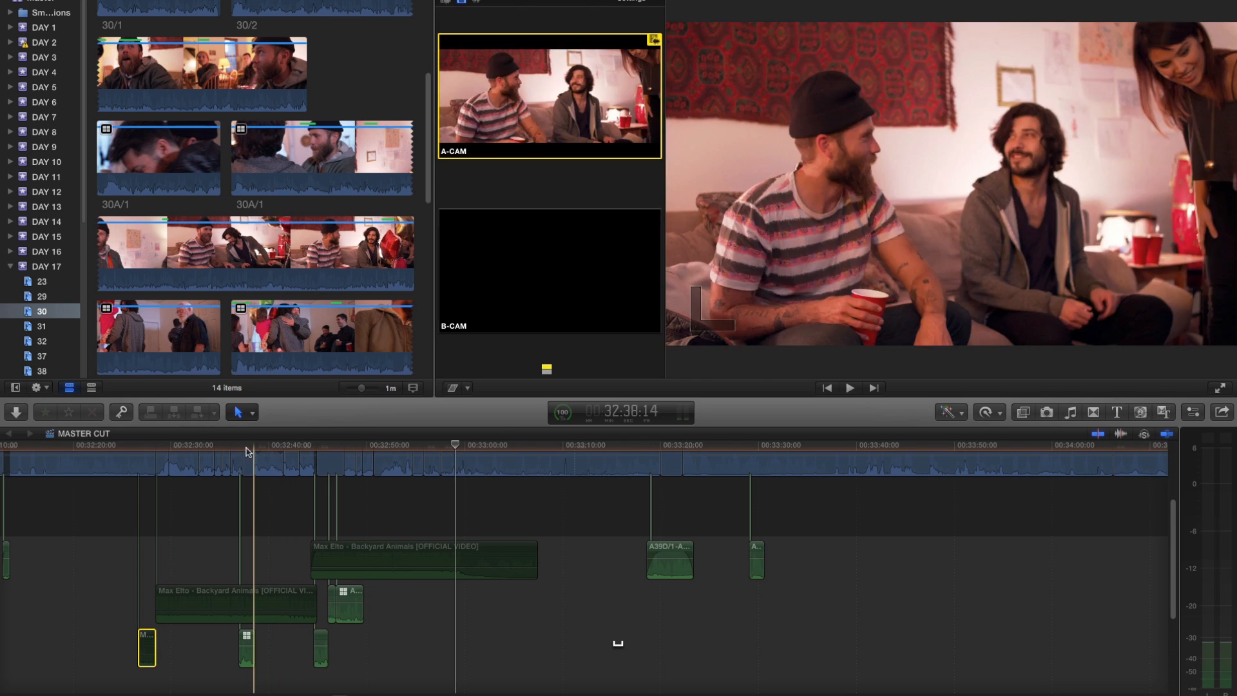
# Review the arrival and greeting shots from about 32:27, stopping near the B-CAM shot at 32:34:19.
pyautogui.click(147, 445)
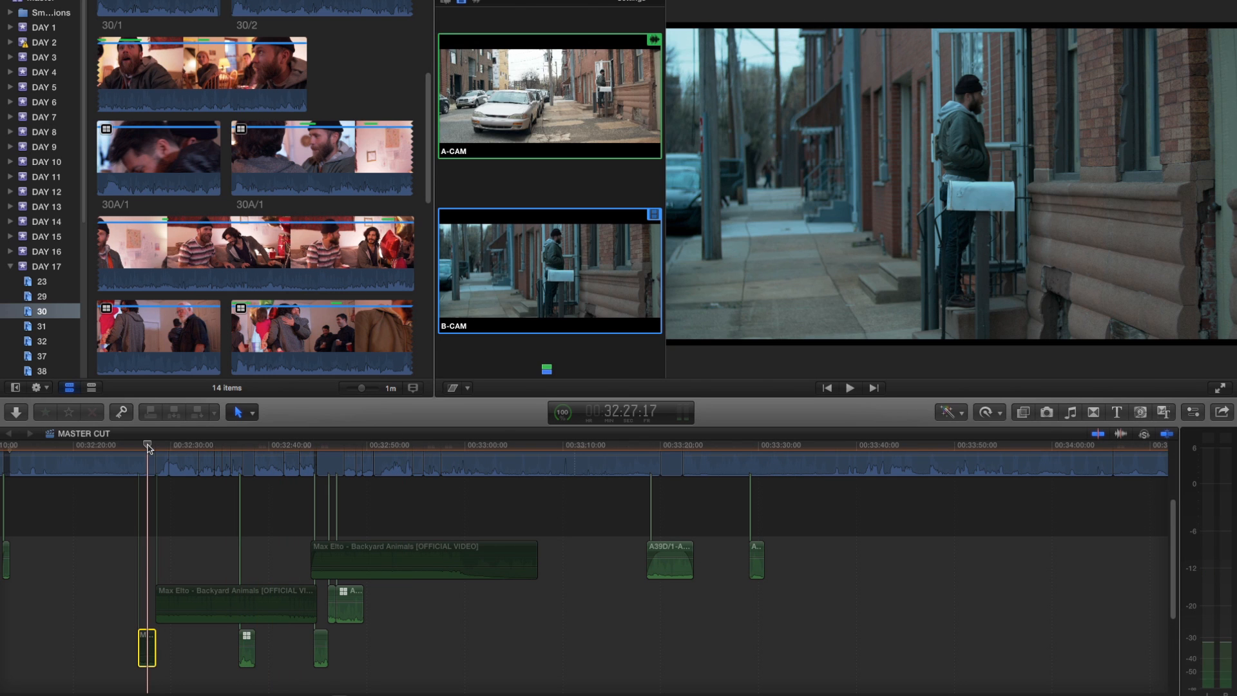
pyautogui.press('space')
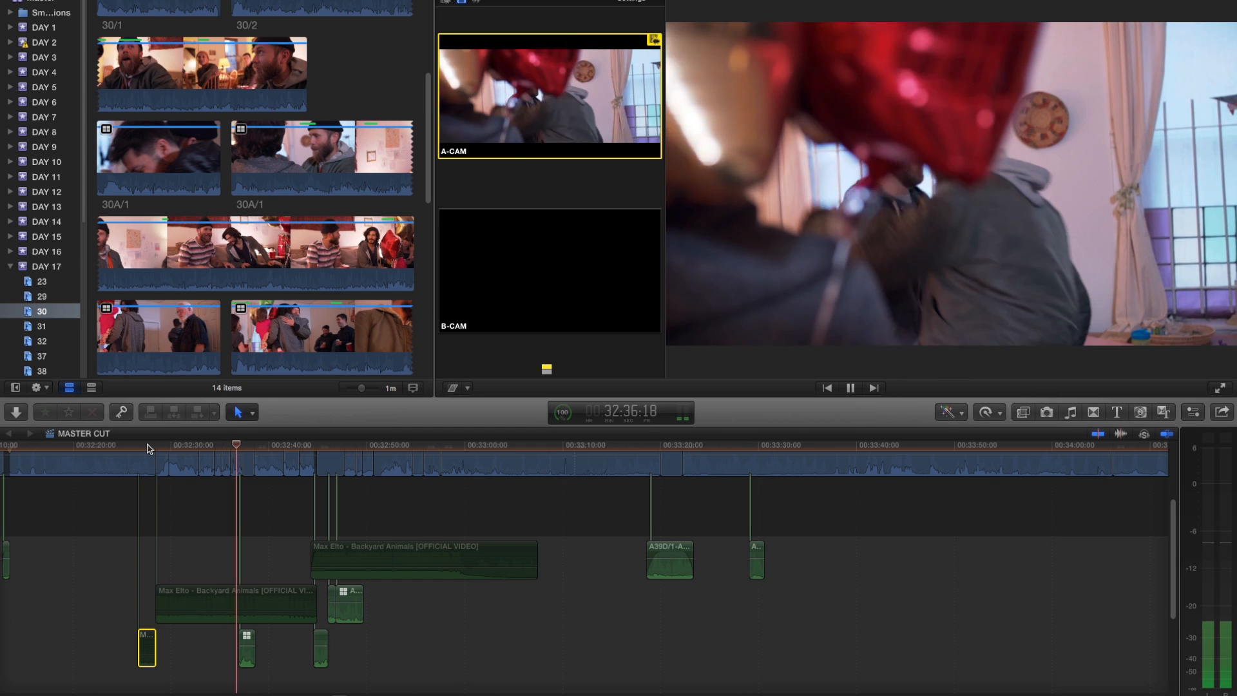
pyautogui.press('2')
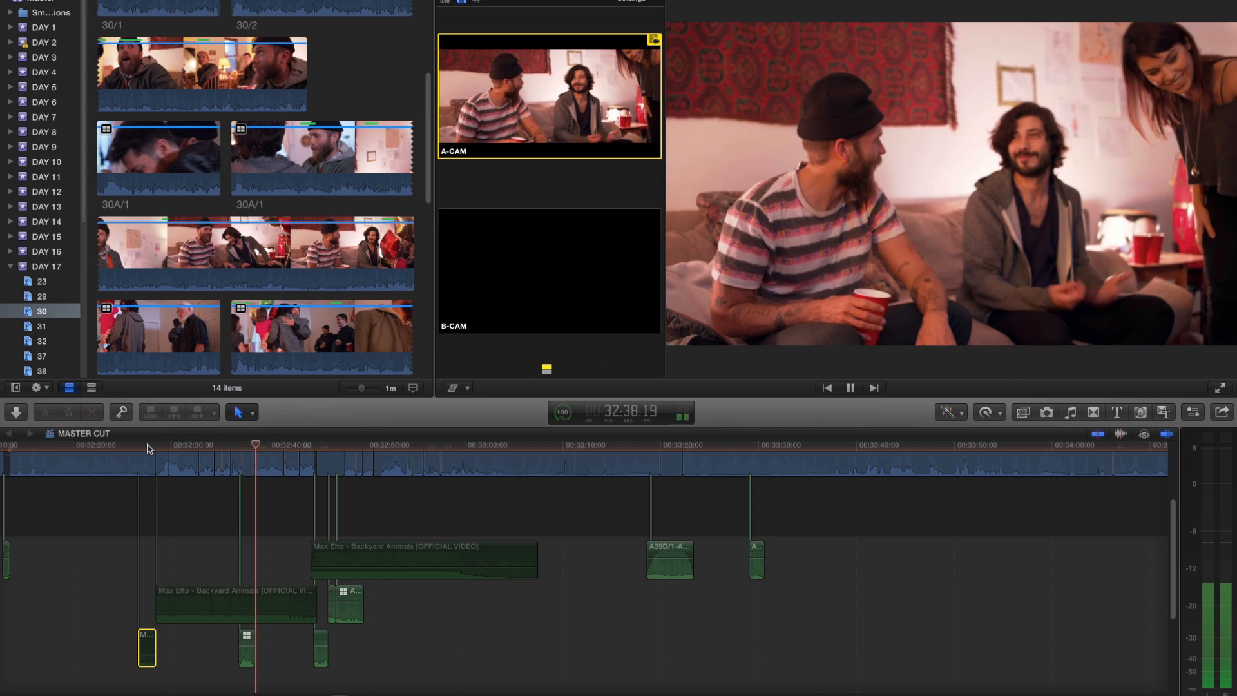
pyautogui.press('space')
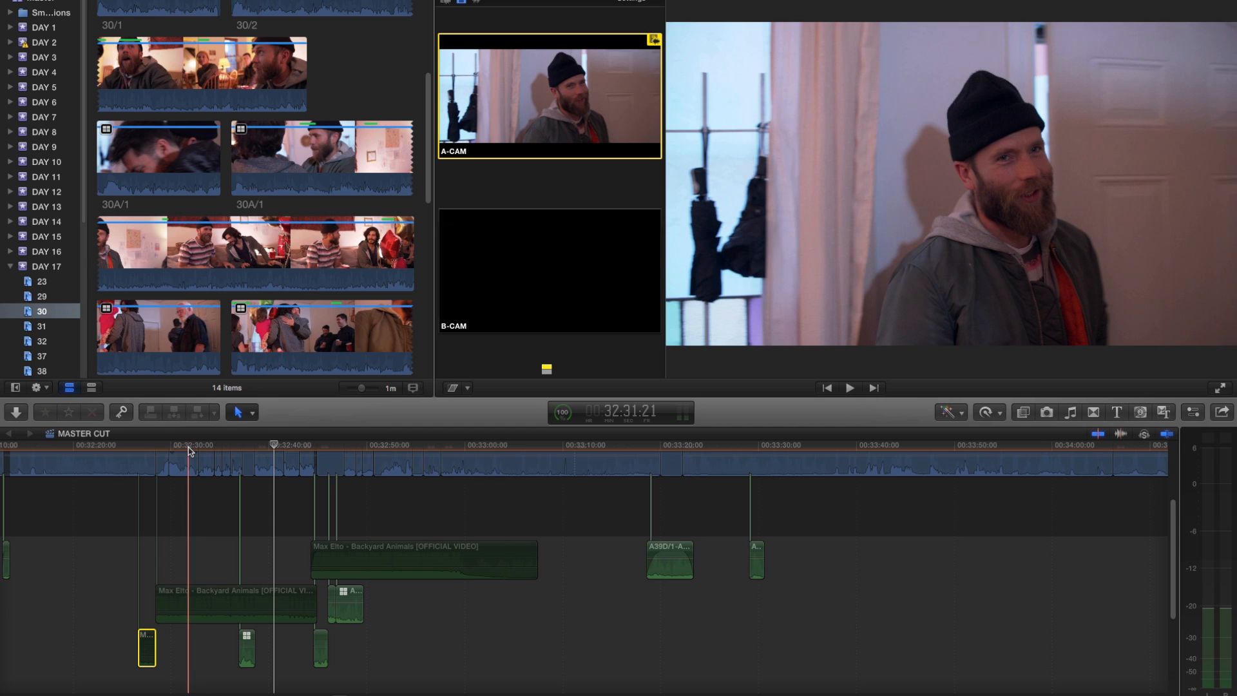
pyautogui.press('space')
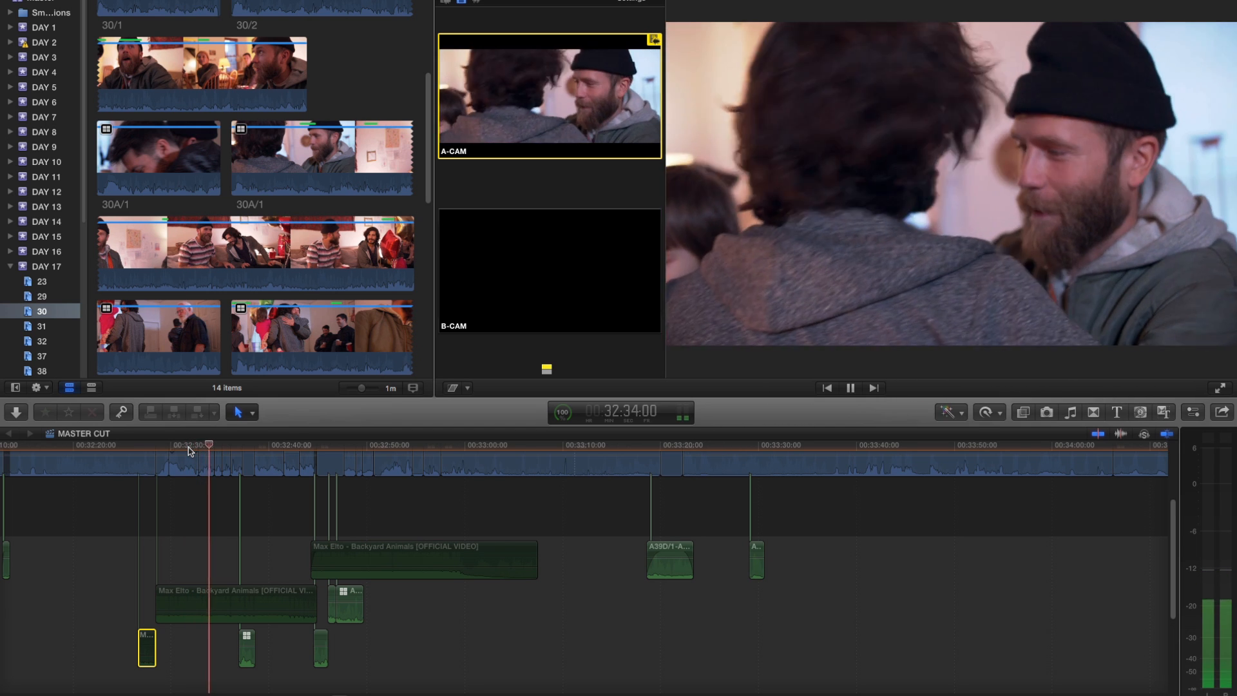
pyautogui.press('space')
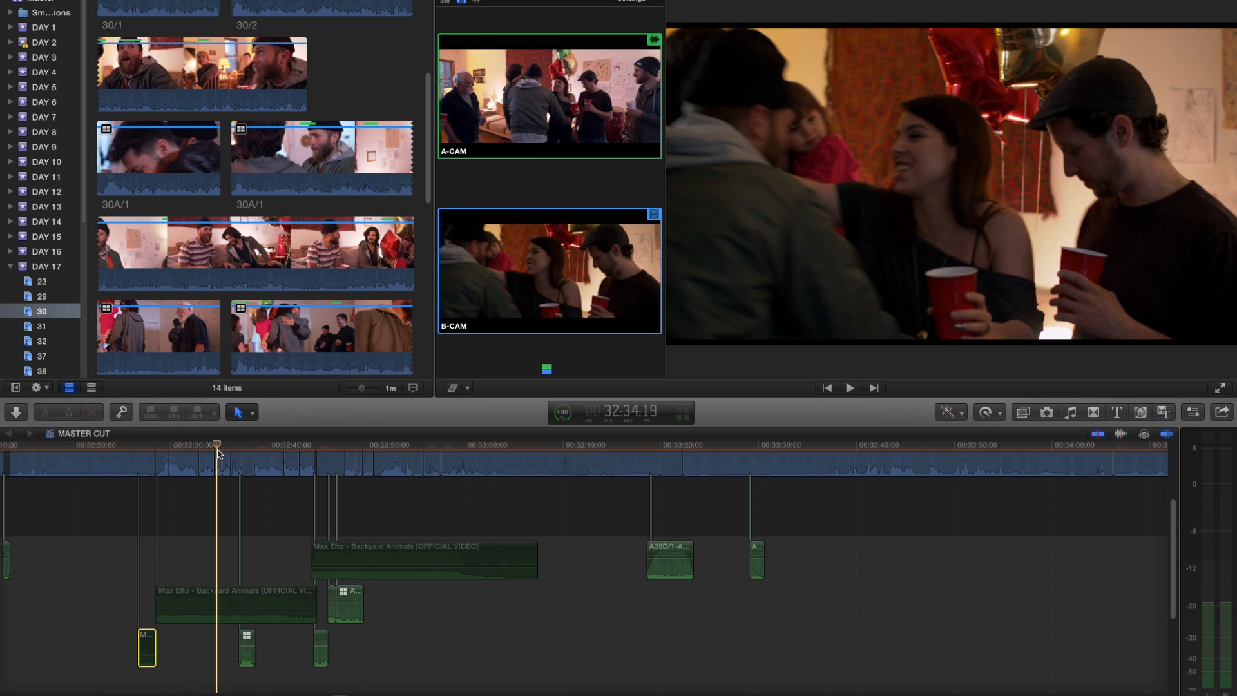
# Extend the end of the A-CAM hug clip before the B-CAM shot by 03:01, to a duration of 04:15.
pyautogui.press('super+equal')
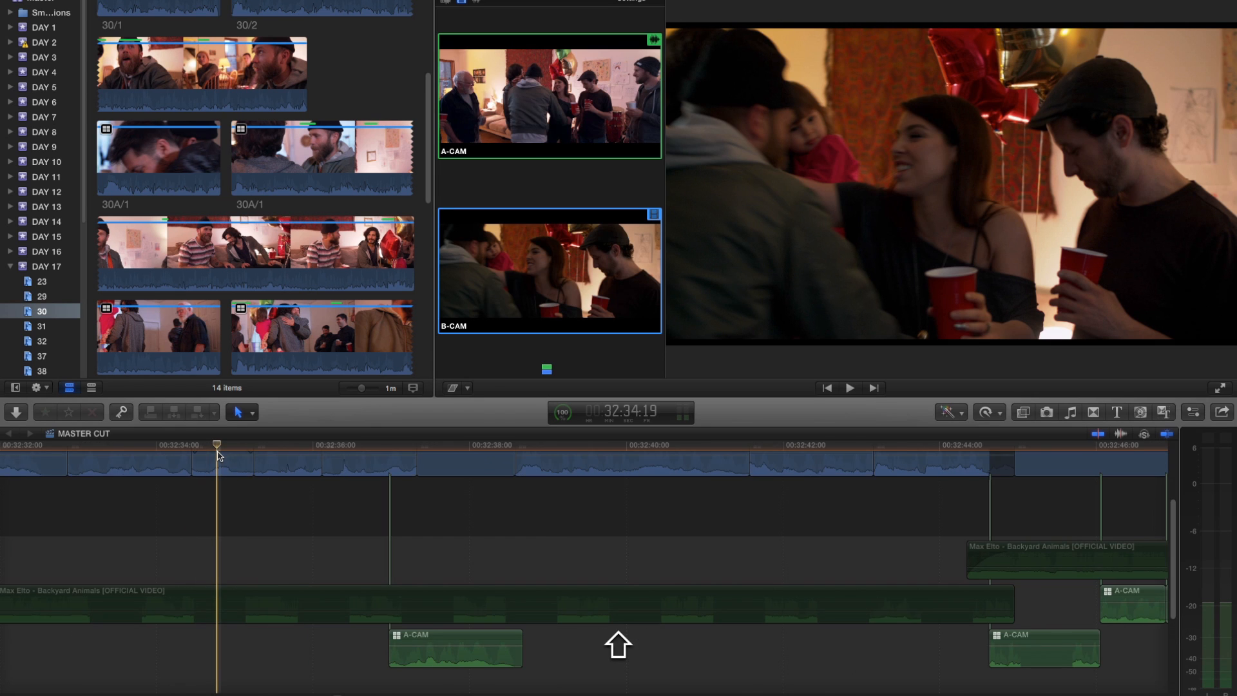
pyautogui.hscroll(-3, 245, 451)
pyautogui.hscroll(-3, 270, 458)
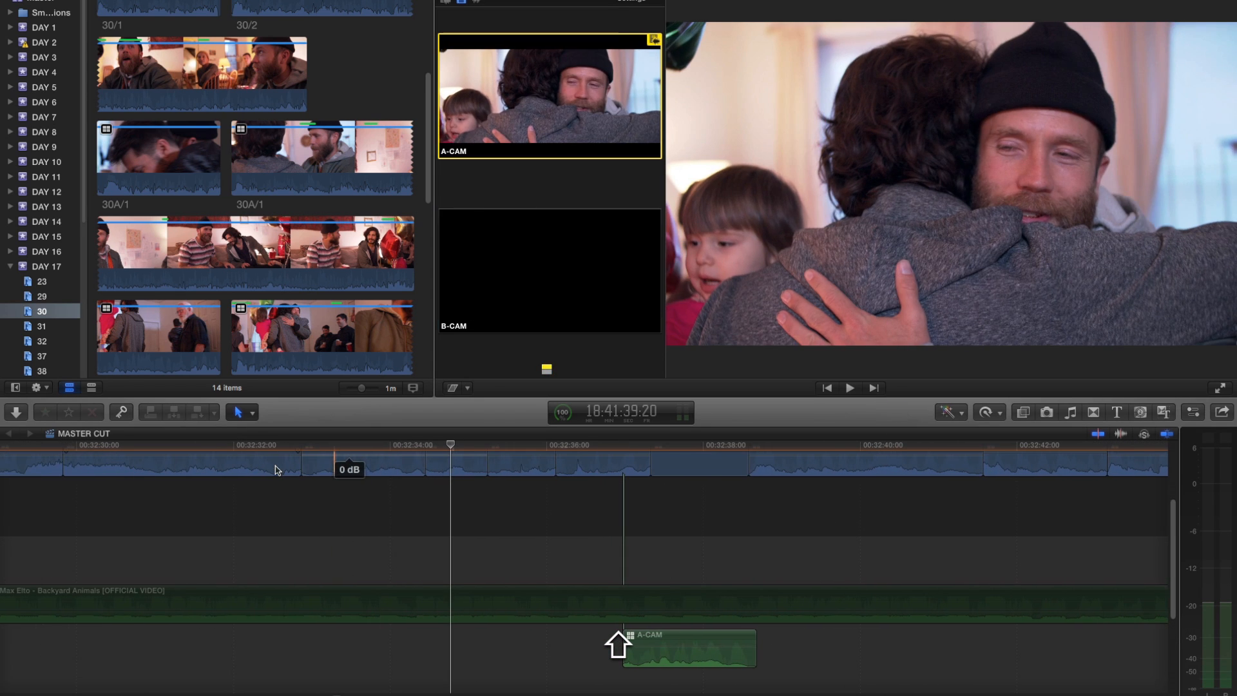
pyautogui.scroll(2, 392, 476)
pyautogui.moveTo(421, 501); pyautogui.dragTo(705, 493)
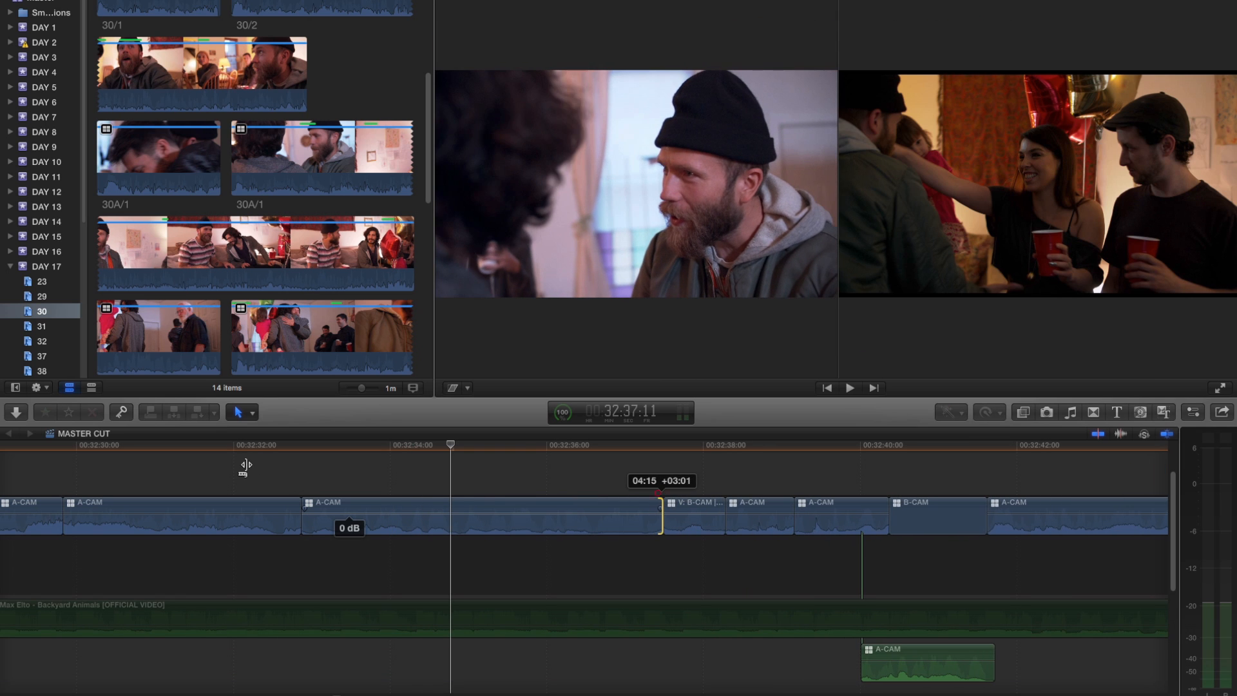
pyautogui.moveTo(246, 464); pyautogui.dragTo(264, 455)
# Play through the extended A-CAM hug clip, and ripple-delete its end from 32:34:22 up to the B-CAM shot.
pyautogui.press('space')
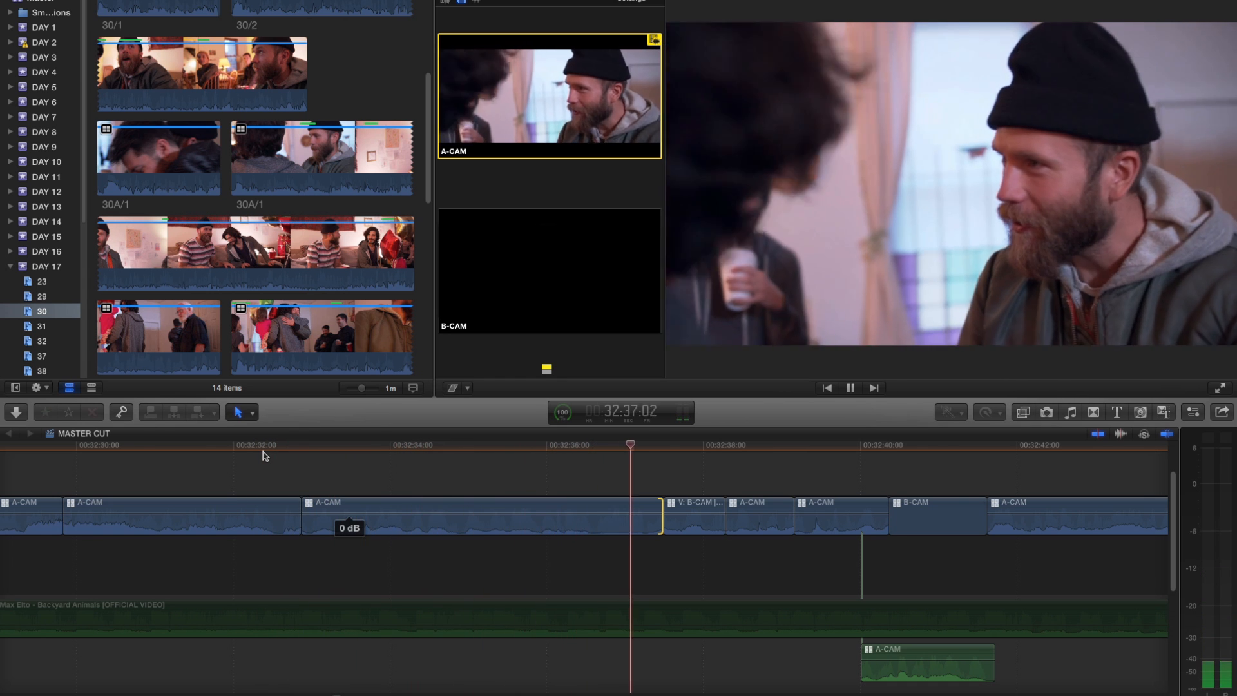
pyautogui.press('space')
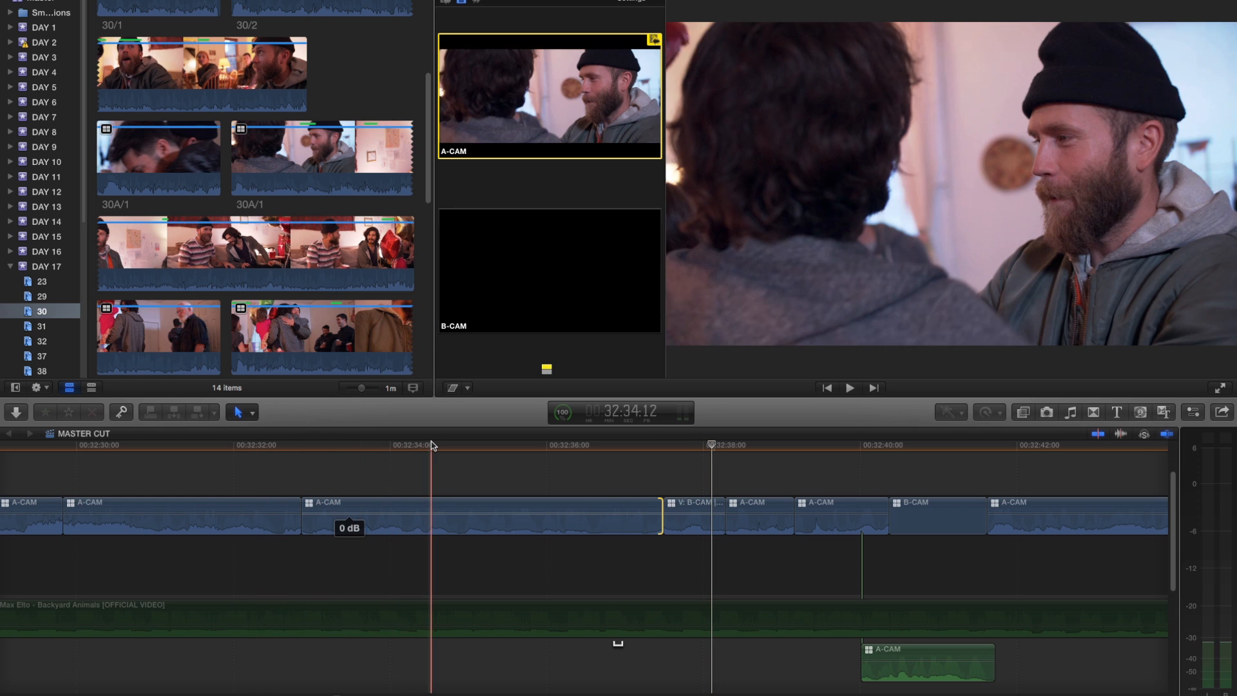
pyautogui.press('space')
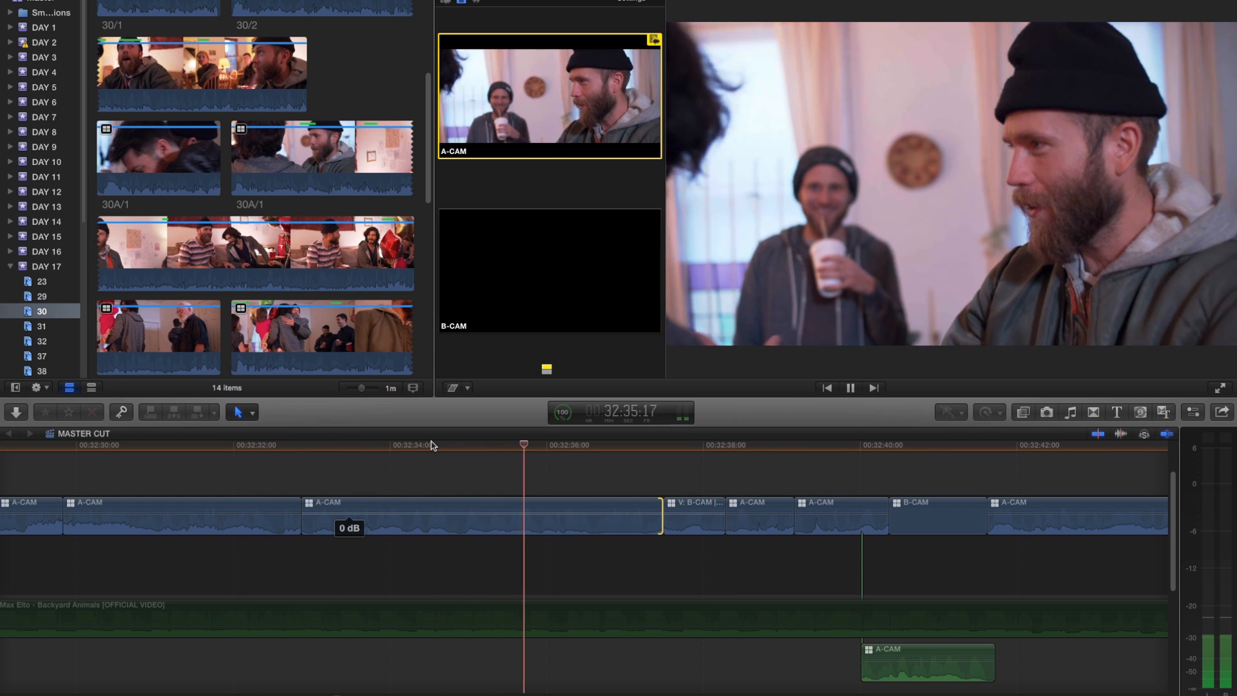
pyautogui.press('space')
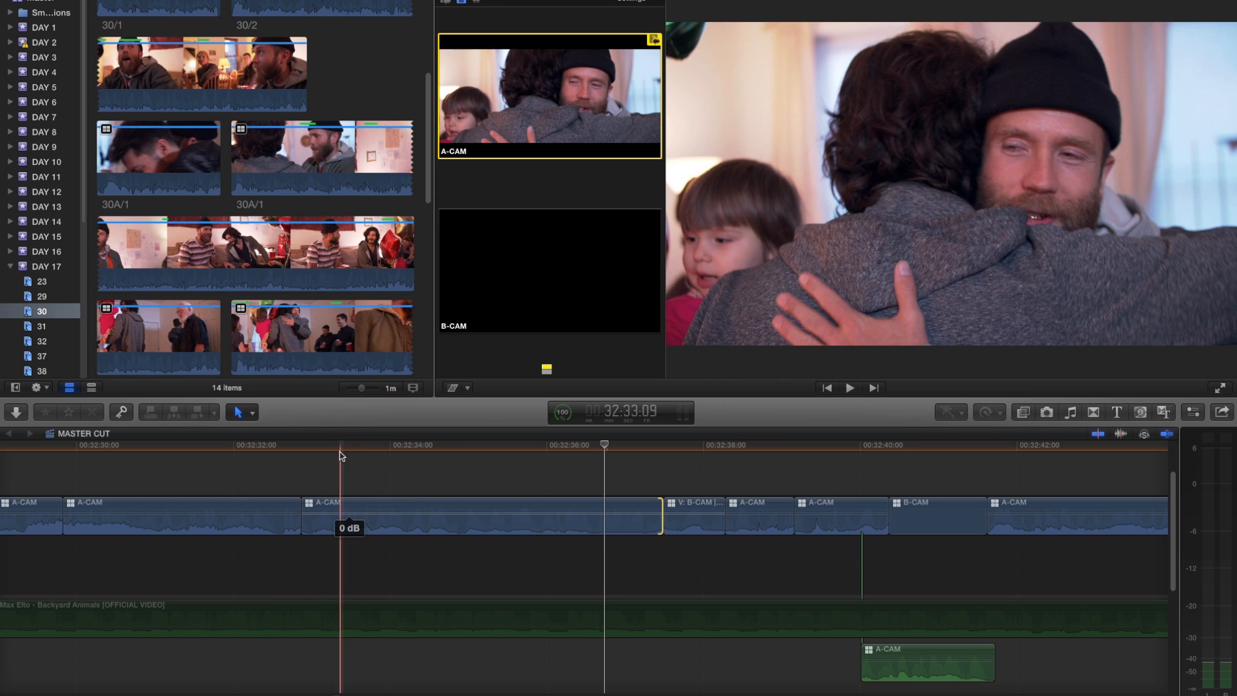
pyautogui.press('i')
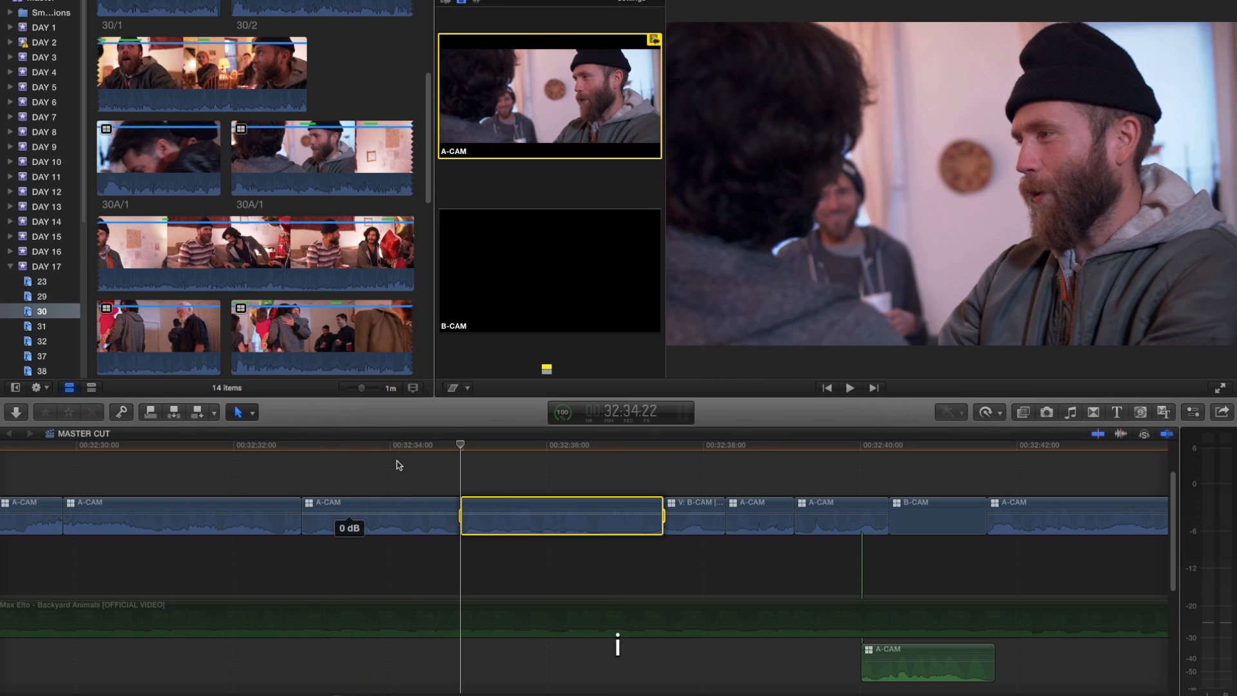
pyautogui.press('BackSpace')
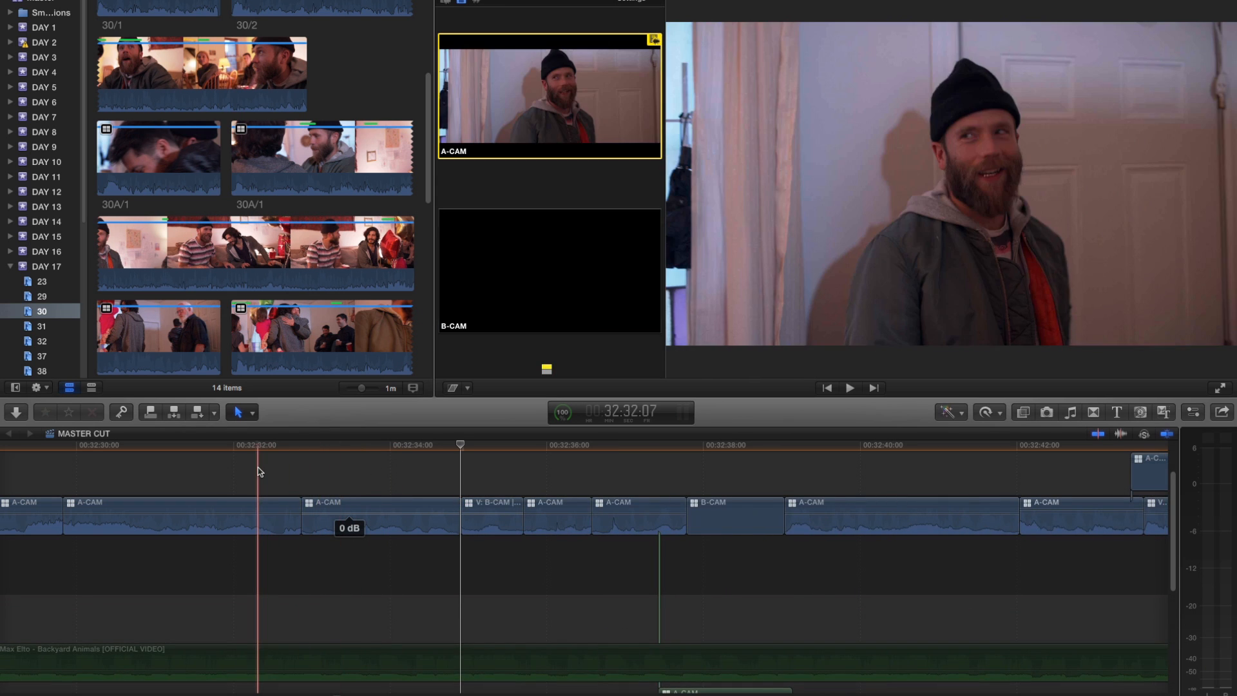
# Expand the audio of the A-CAM hug clip and the following B-CAM clip, and move their audio edit point to 32:34:06.
pyautogui.press('space')
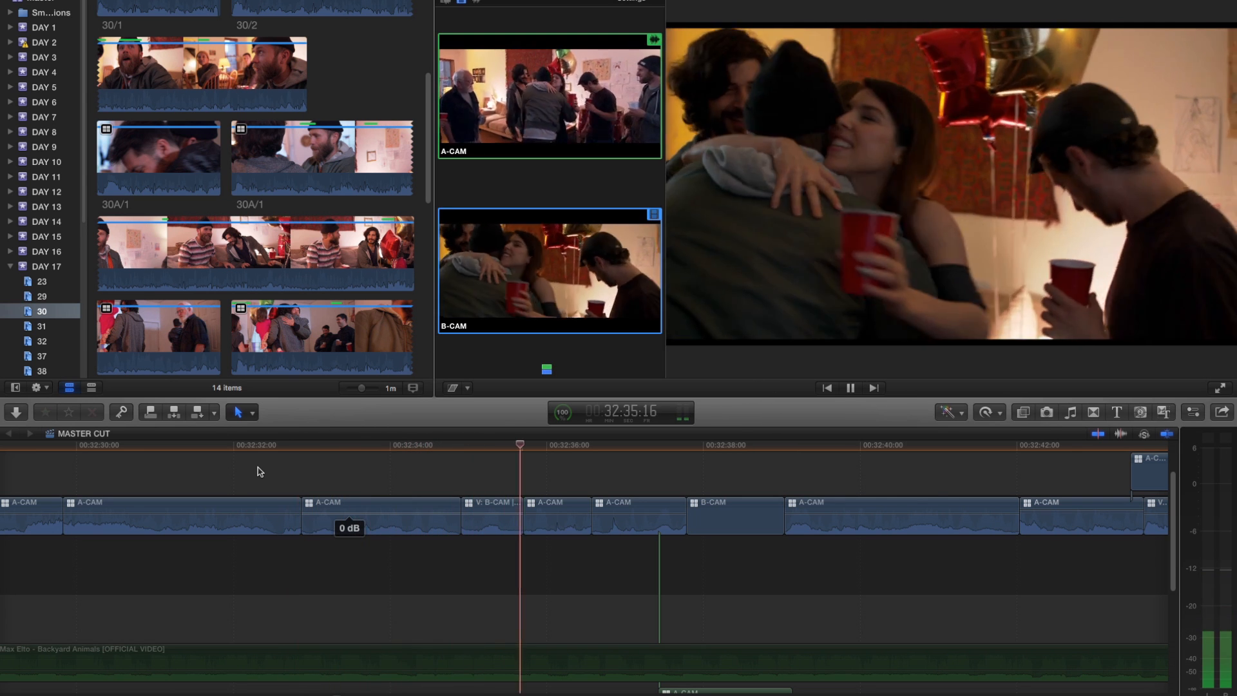
pyautogui.press('space')
pyautogui.press('space')
pyautogui.press('space')
pyautogui.press('i')
pyautogui.doubleClick(442, 526)
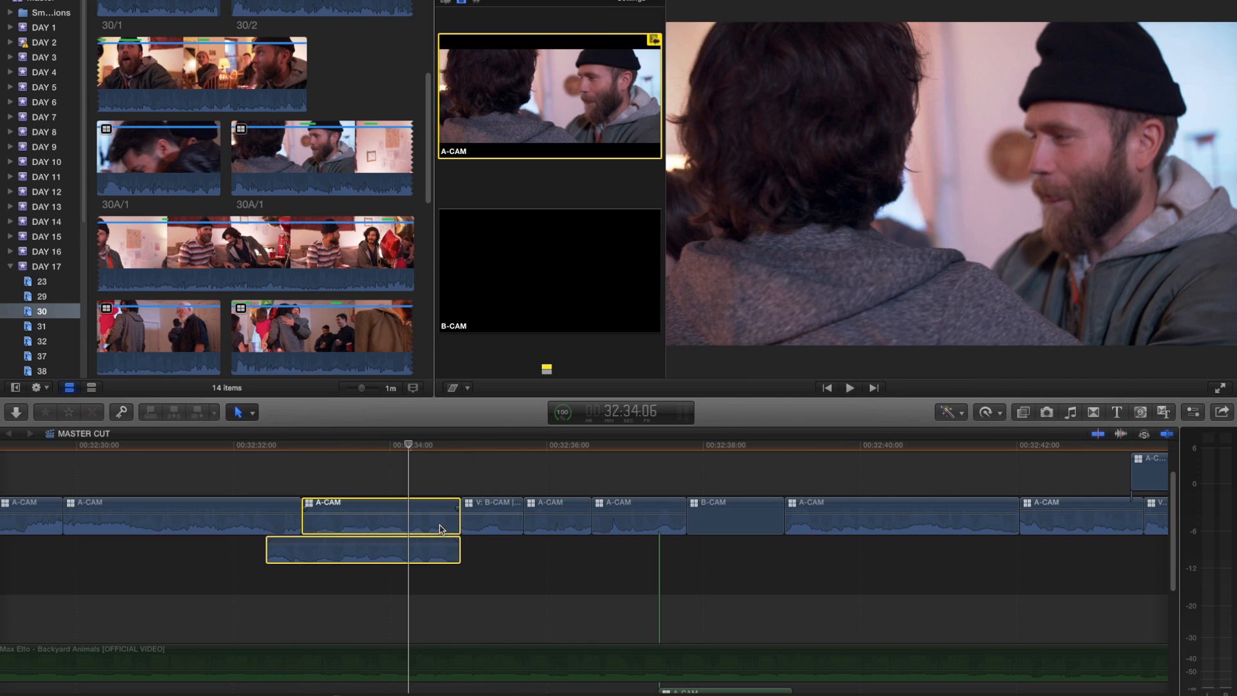
pyautogui.moveTo(461, 552); pyautogui.dragTo(407, 554)
pyautogui.doubleClick(489, 525)
# Play back the split edit and trim the start of the B-CAM clip's expanded audio to about 32:34:14.
pyautogui.press('space')
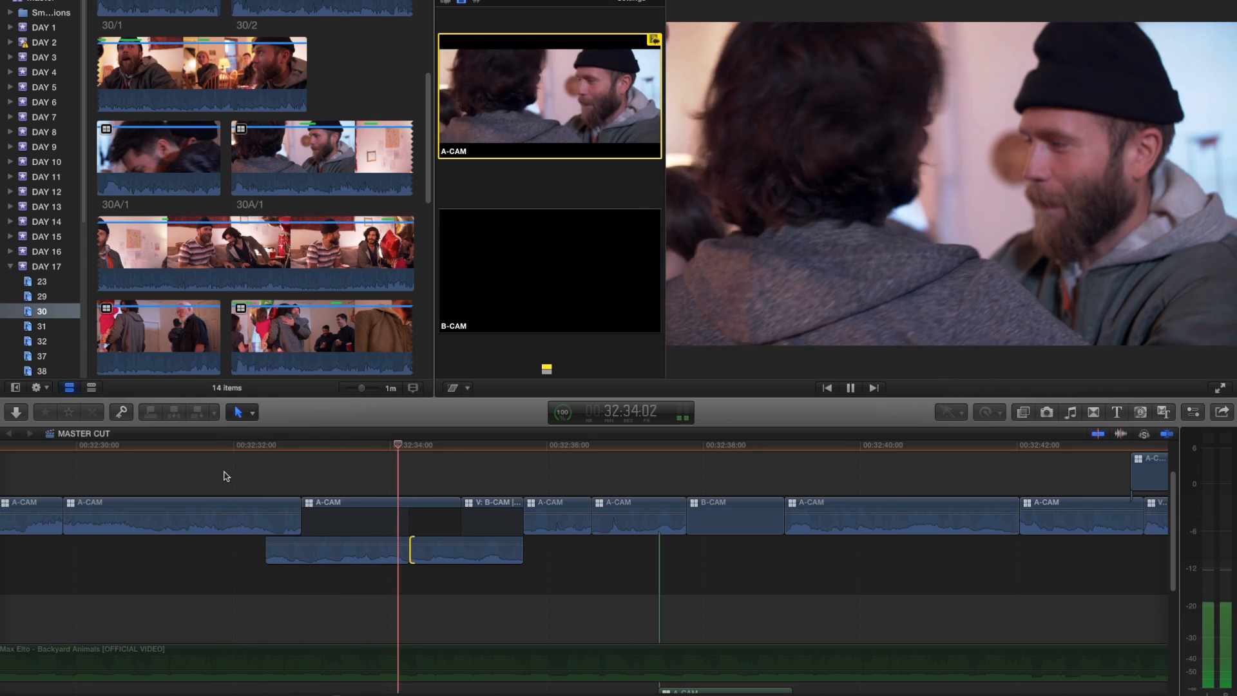
pyautogui.press('space')
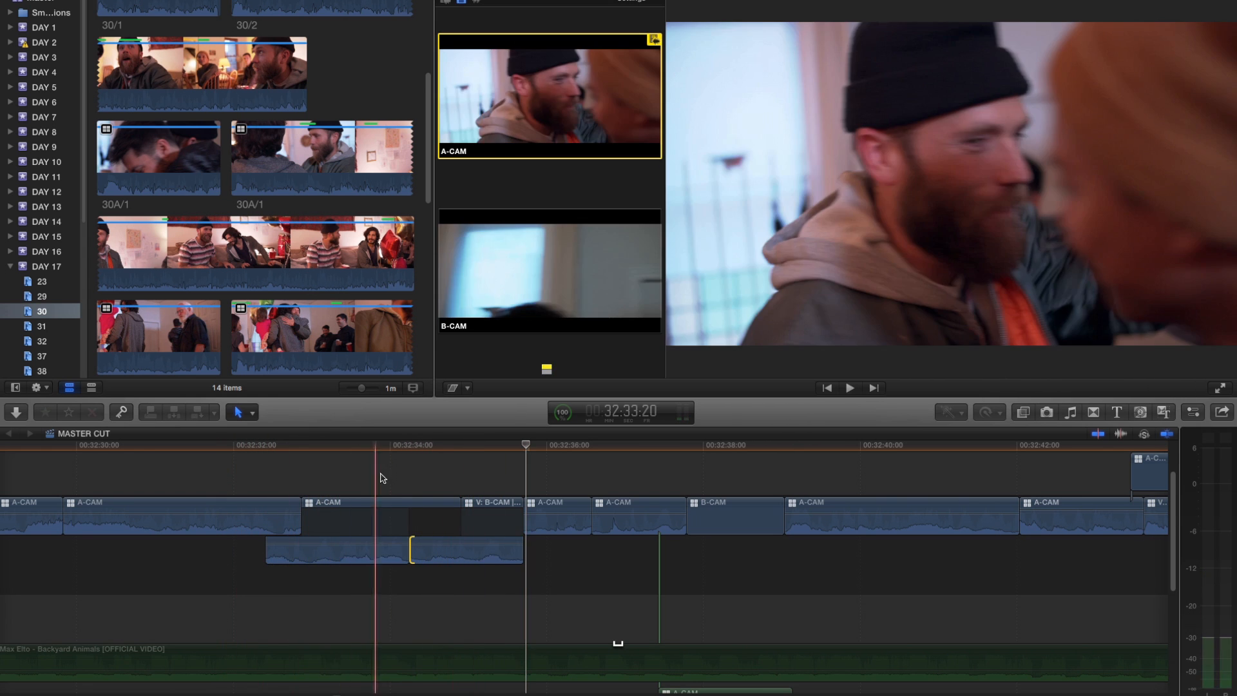
pyautogui.press('space')
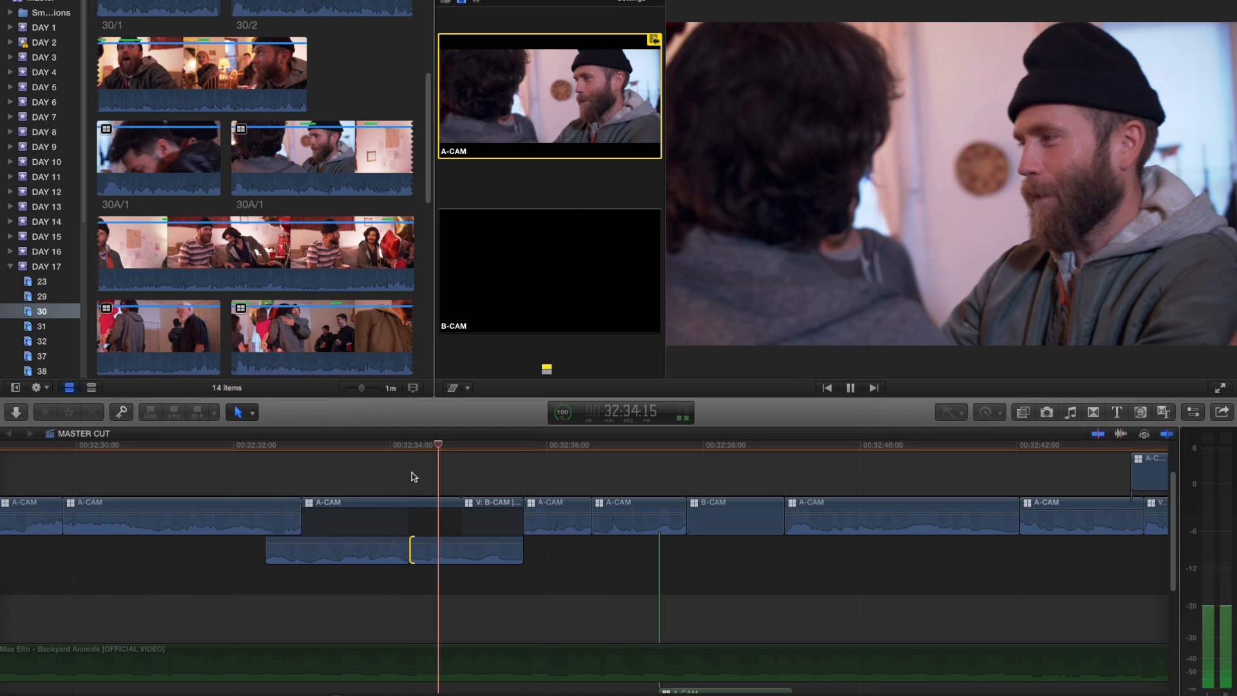
pyautogui.press('Left')
pyautogui.press('Left')
pyautogui.press('Left')
pyautogui.press('Right')
pyautogui.press('Right')
pyautogui.press('Left')
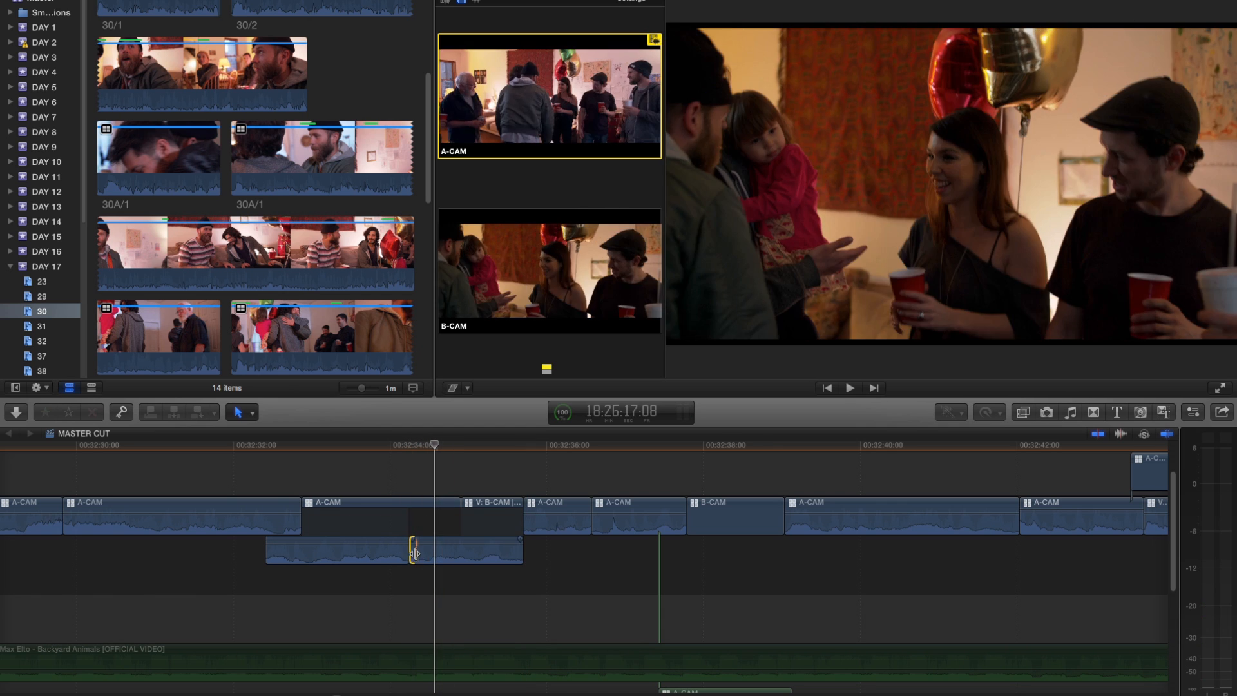
pyautogui.moveTo(419, 553); pyautogui.dragTo(434, 556)
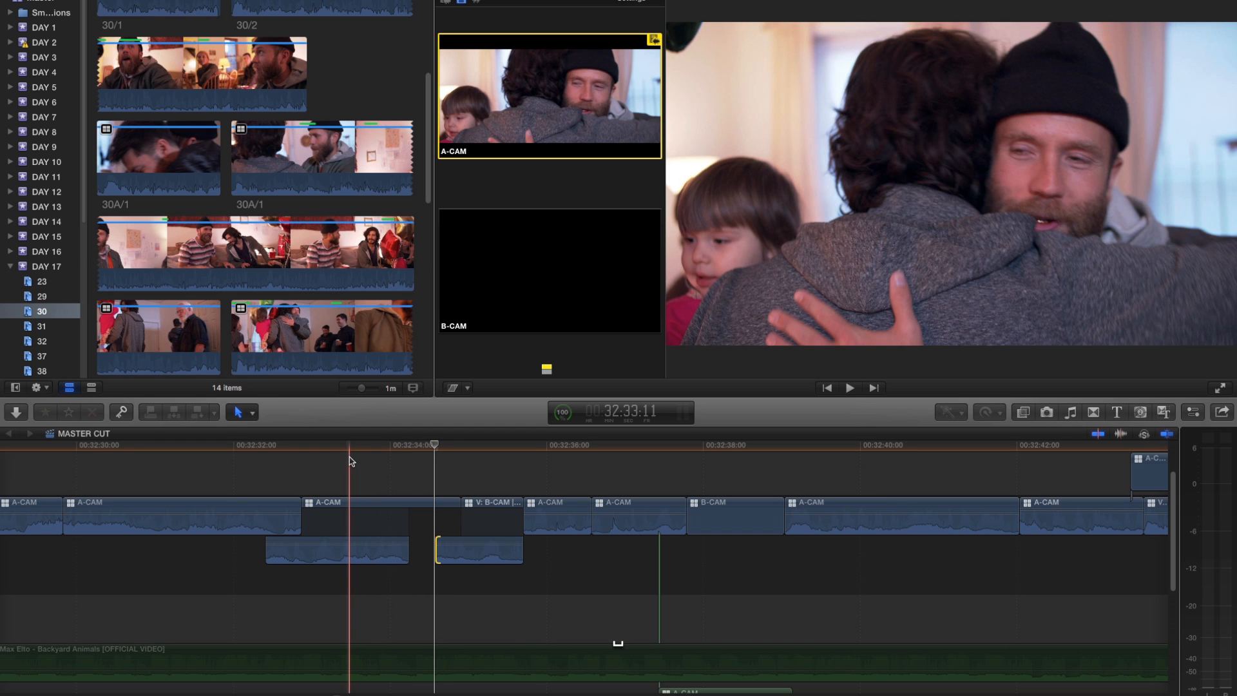
# Play back the split edit, ripple-trim the A-CAM hug clip's video end by 8 frames to 01:17, and review the result.
pyautogui.press('space')
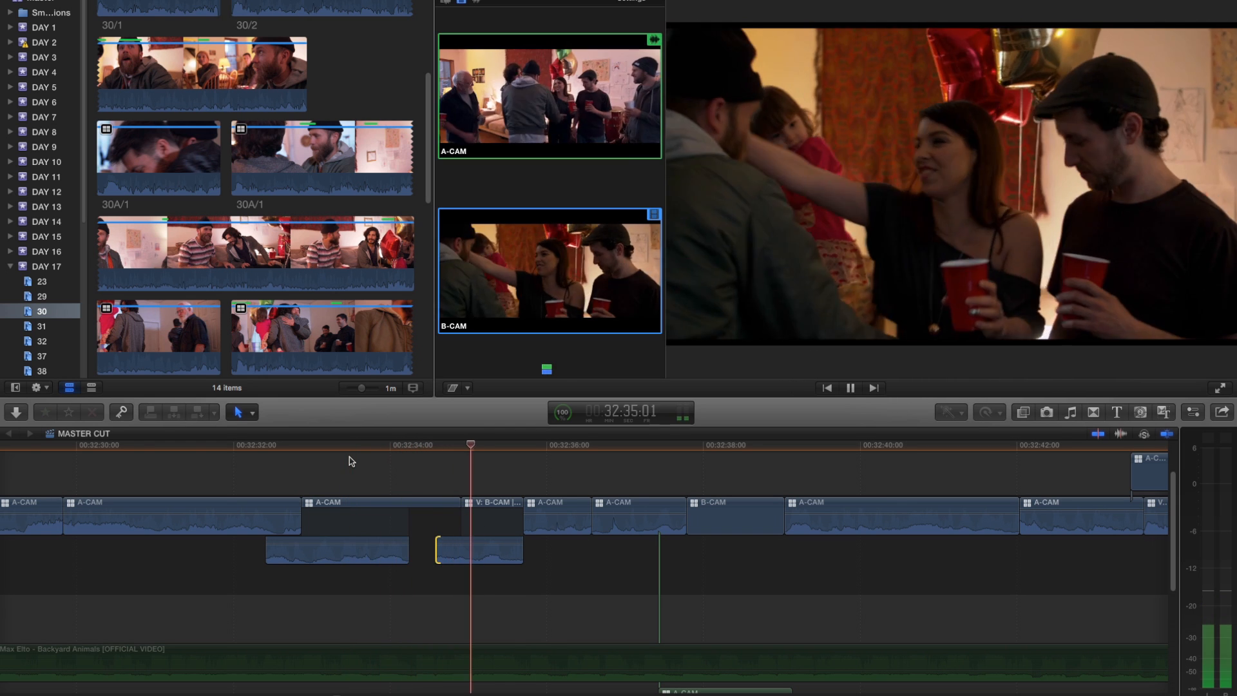
pyautogui.press('space')
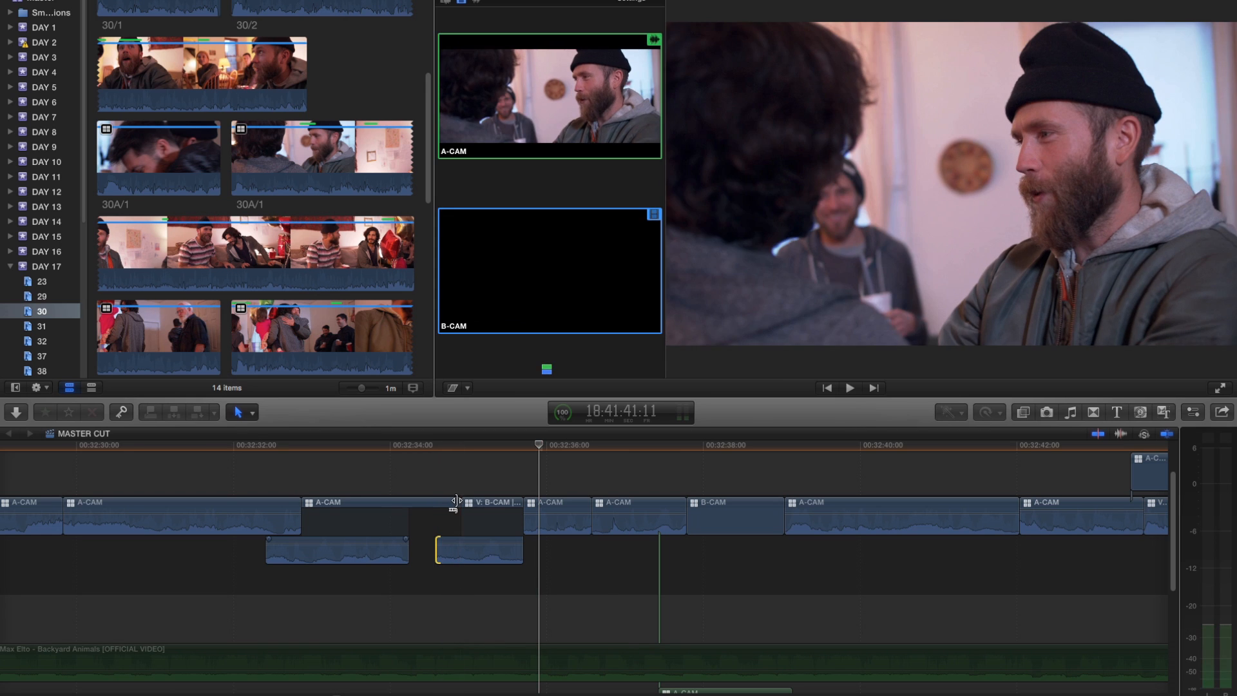
pyautogui.moveTo(456, 500); pyautogui.dragTo(431, 502)
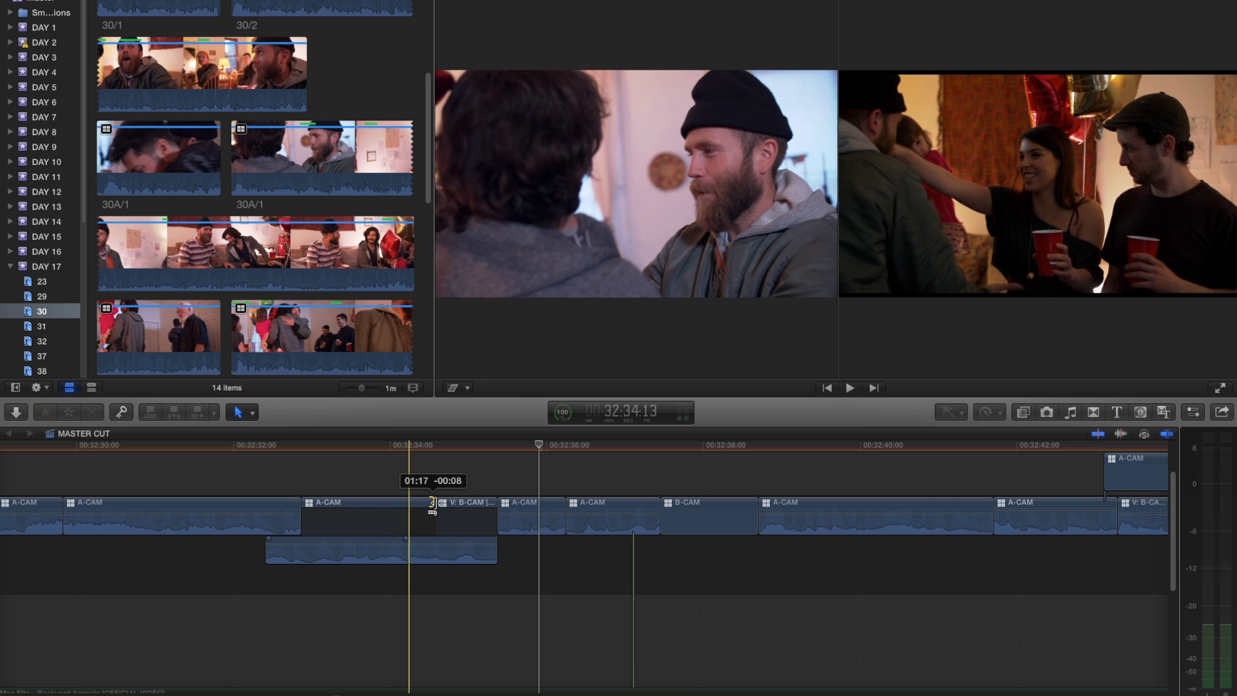
pyautogui.moveTo(165, 444); pyautogui.dragTo(135, 446)
pyautogui.press('space')
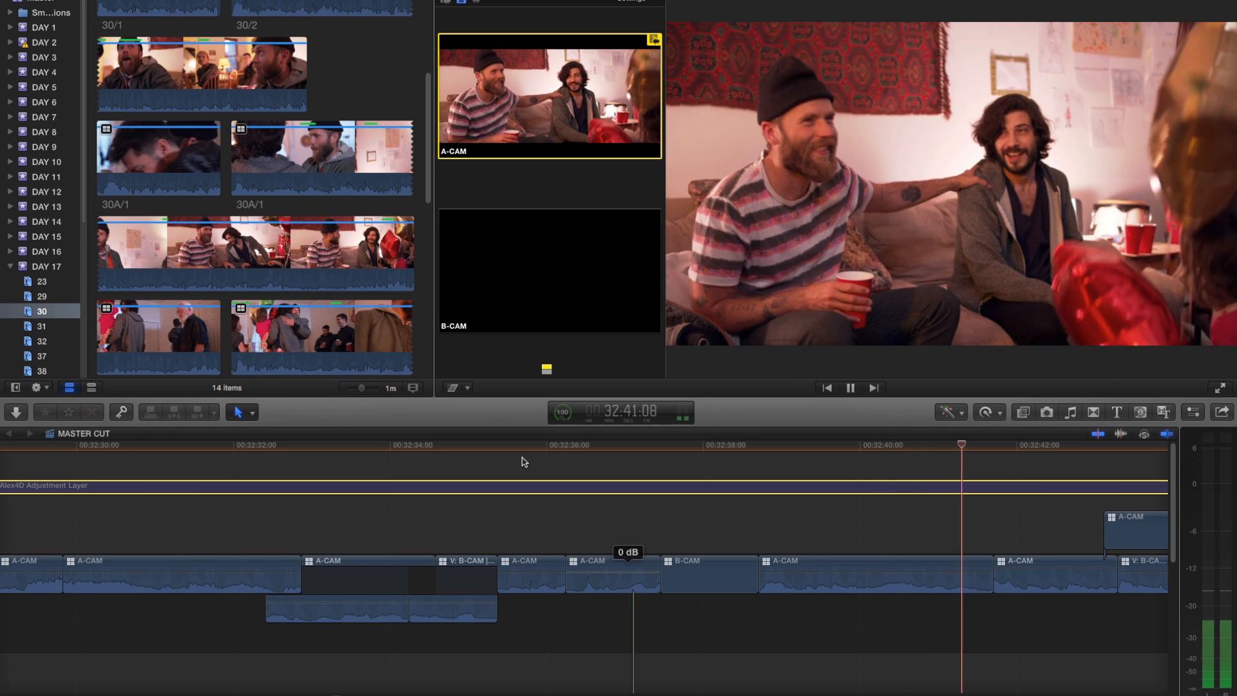
pyautogui.press('space')
# Expand the audio of the A-CAM clip starting at about 32:41:18, play its lead-in, and ripple-trim its video start so the audio leads further.
pyautogui.hscroll(5, 1013, 586)
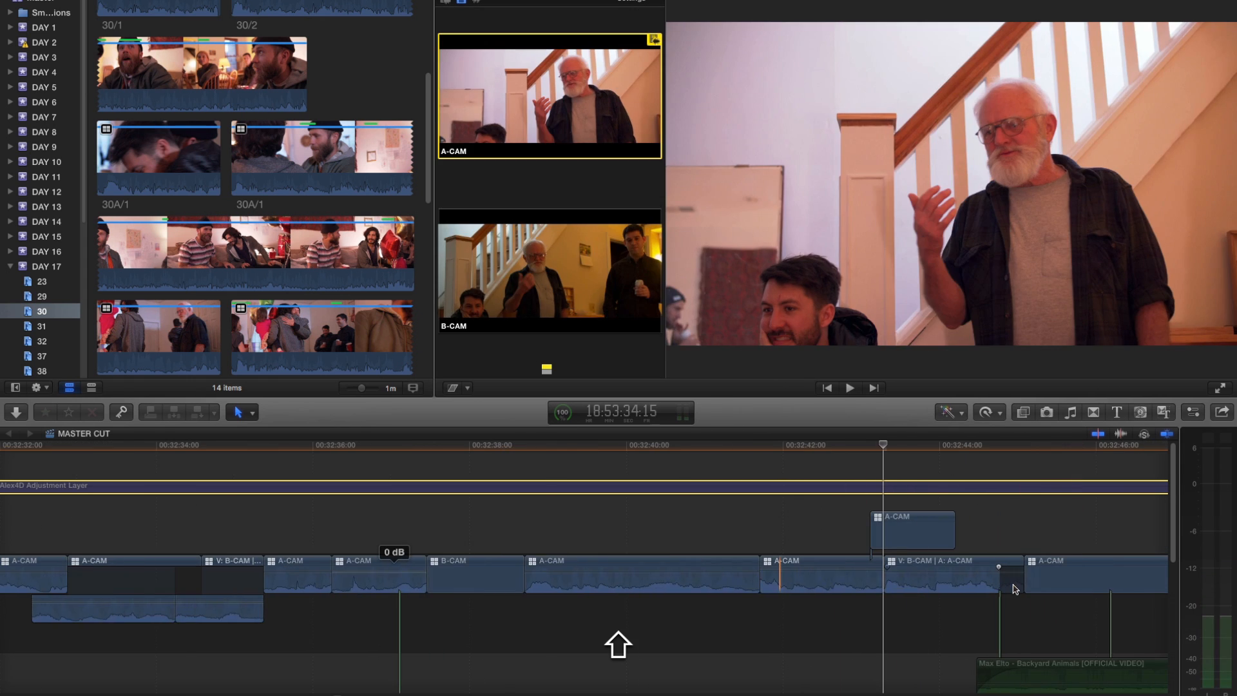
pyautogui.doubleClick(683, 583)
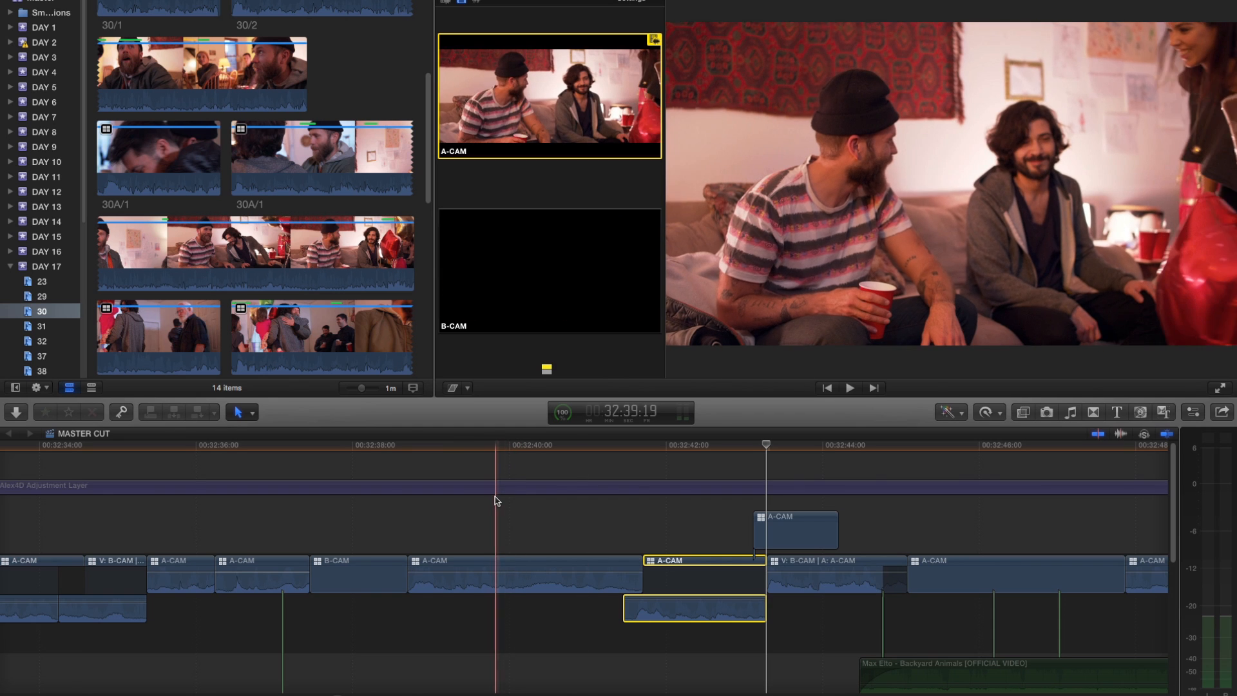
pyautogui.press('space')
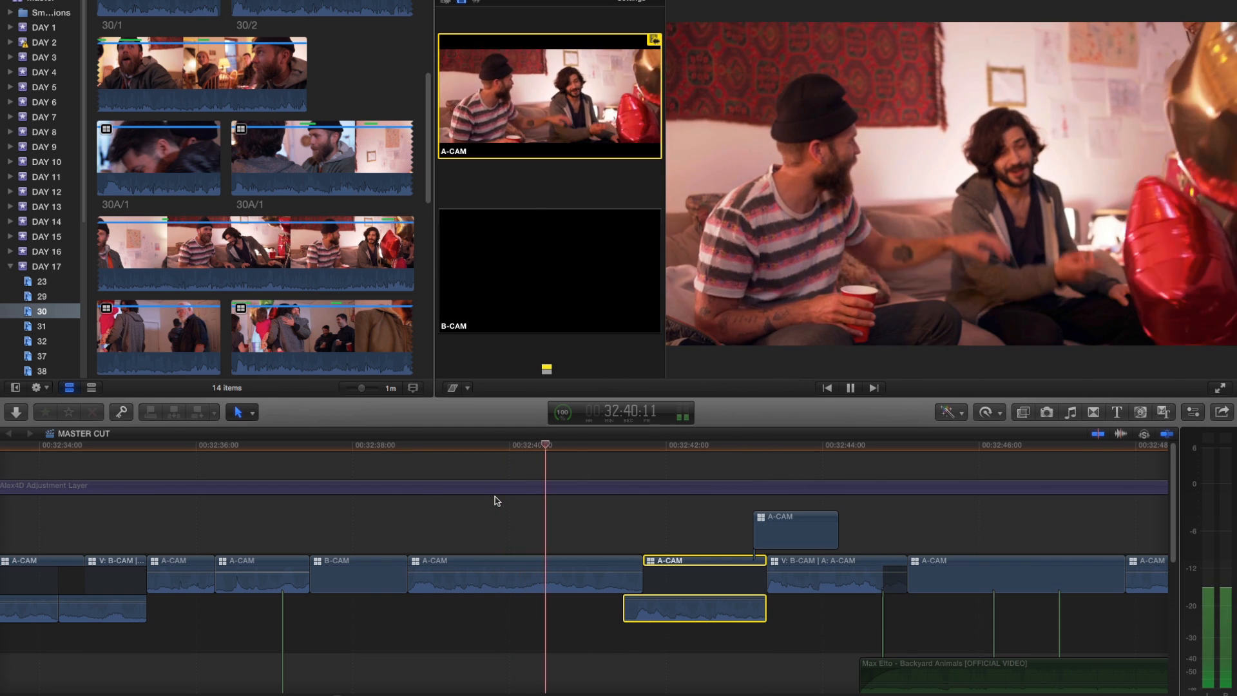
pyautogui.press('Left')
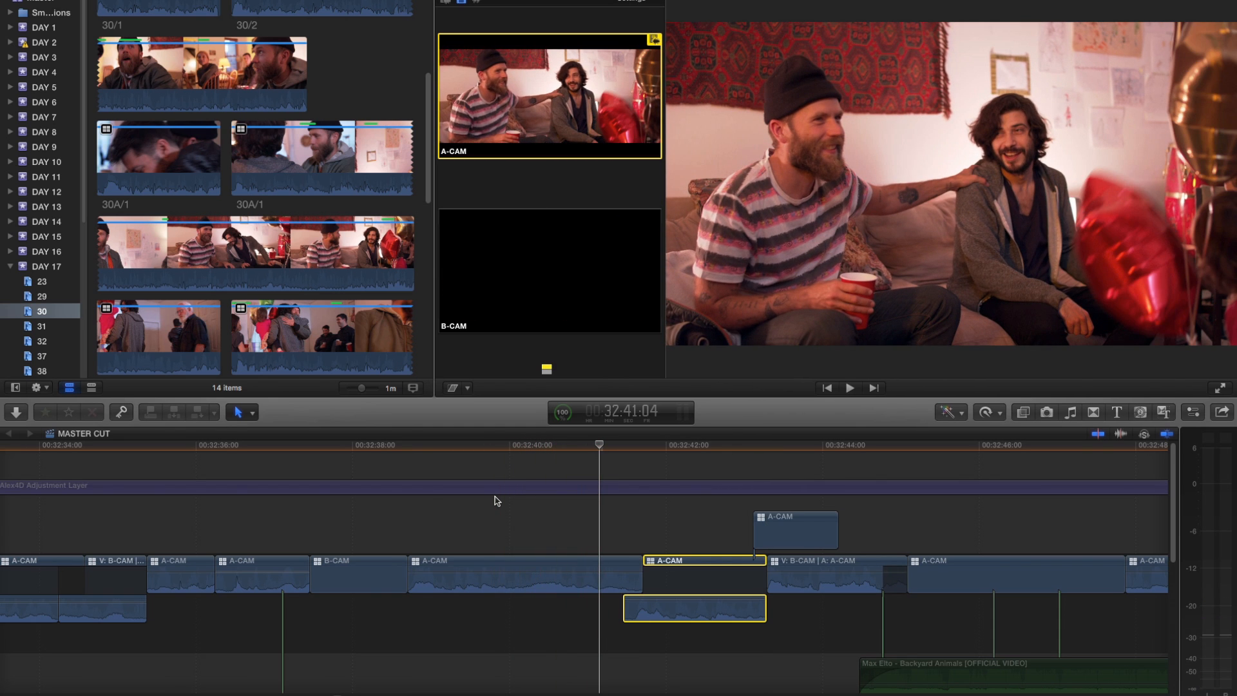
pyautogui.click(600, 563)
pyautogui.moveTo(637, 572); pyautogui.dragTo(674, 562)
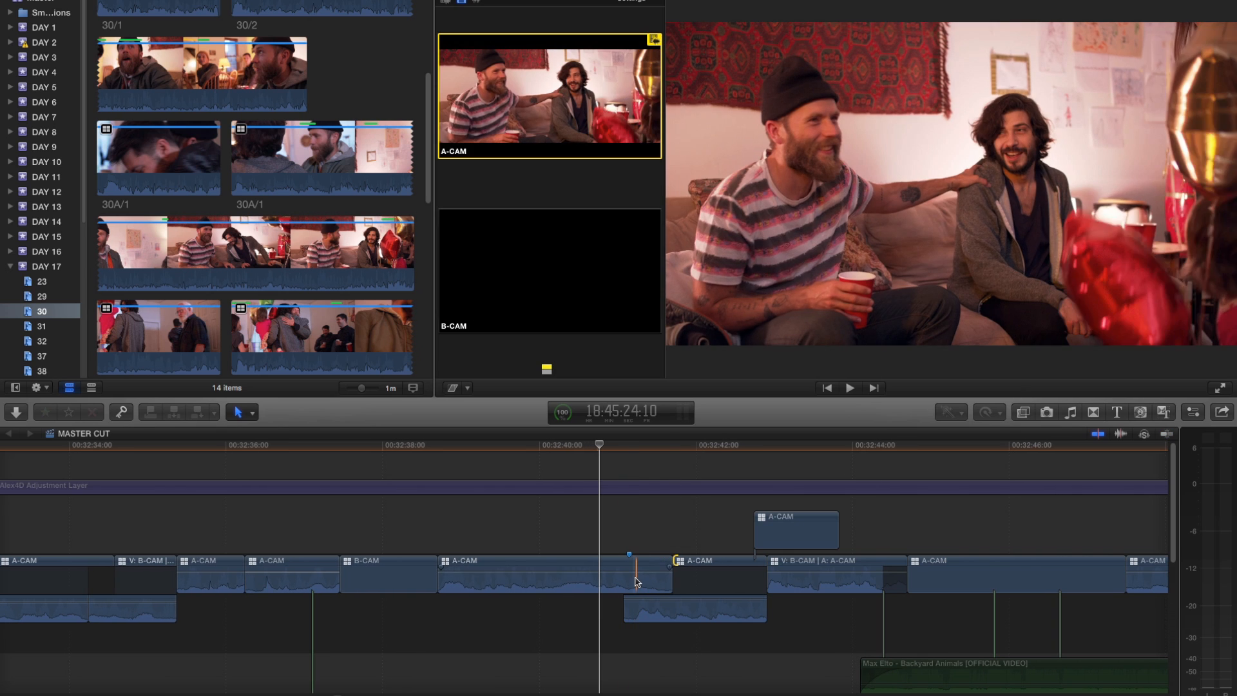
# Range-select the end of the preceding A-CAM clip where the expanded audio overlaps, lower its volume, and play back from 32:40:03.
pyautogui.press('r')
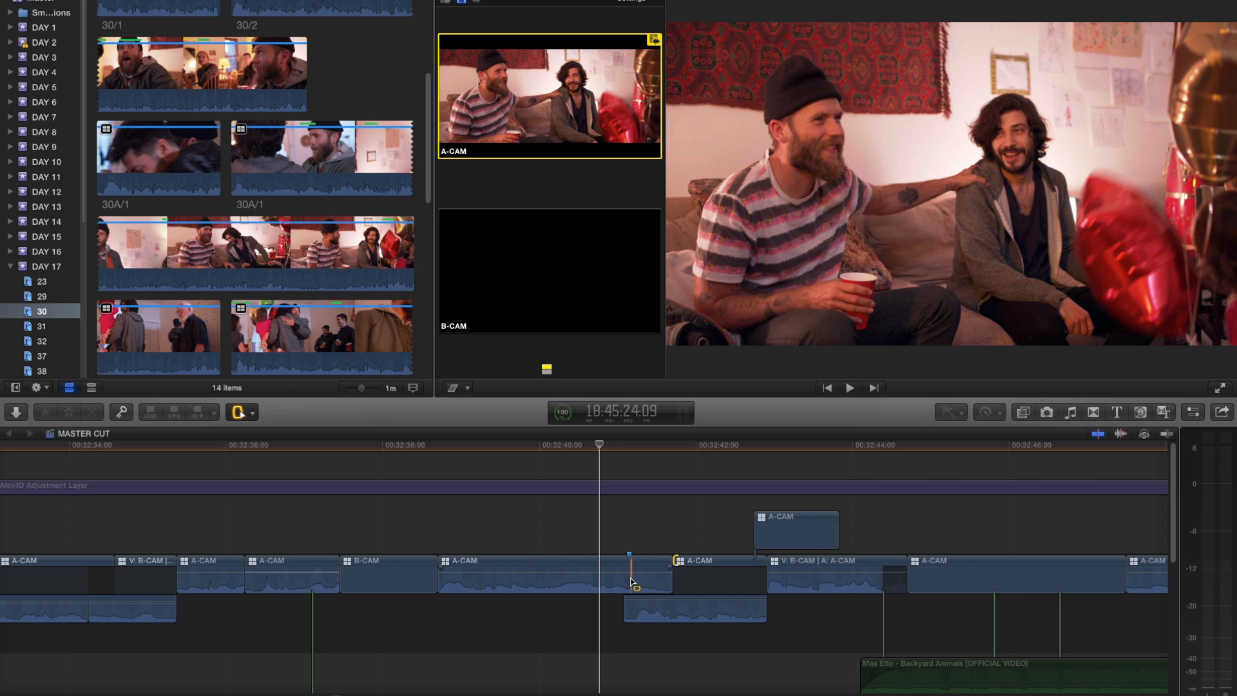
pyautogui.moveTo(631, 582)
pyautogui.mouseDown()
pyautogui.moveTo(673, 582)
pyautogui.moveTo(646, 574)
pyautogui.mouseUp()
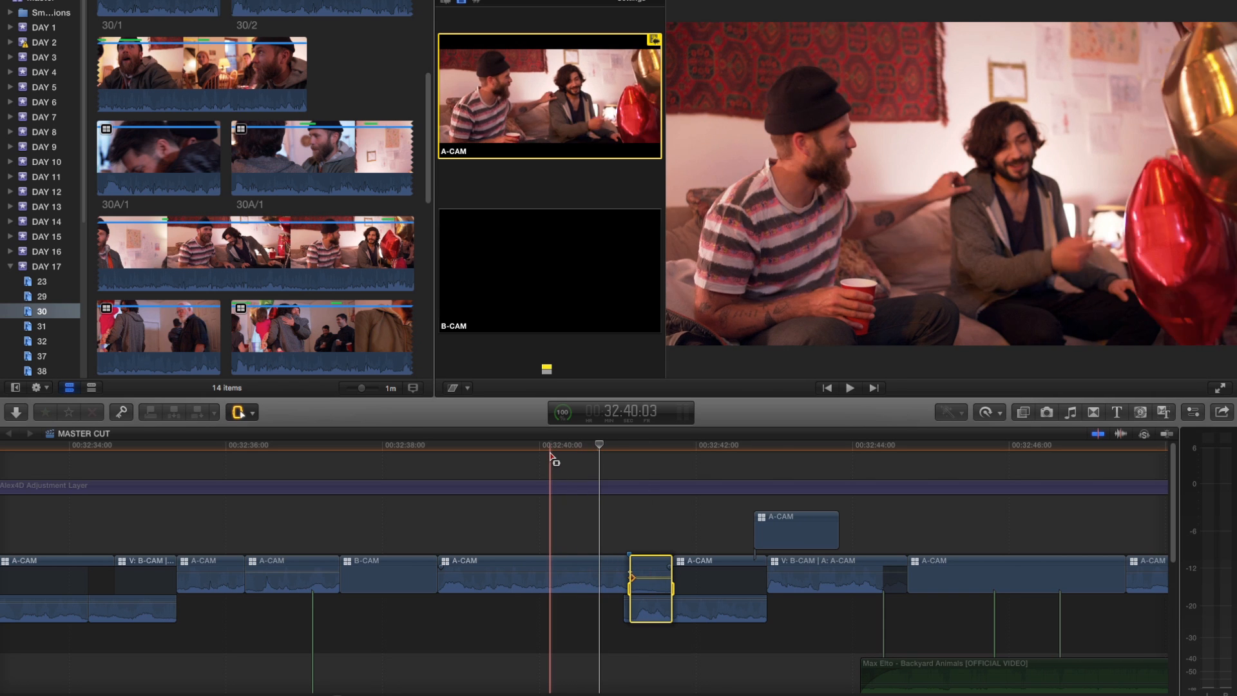
pyautogui.press('space')
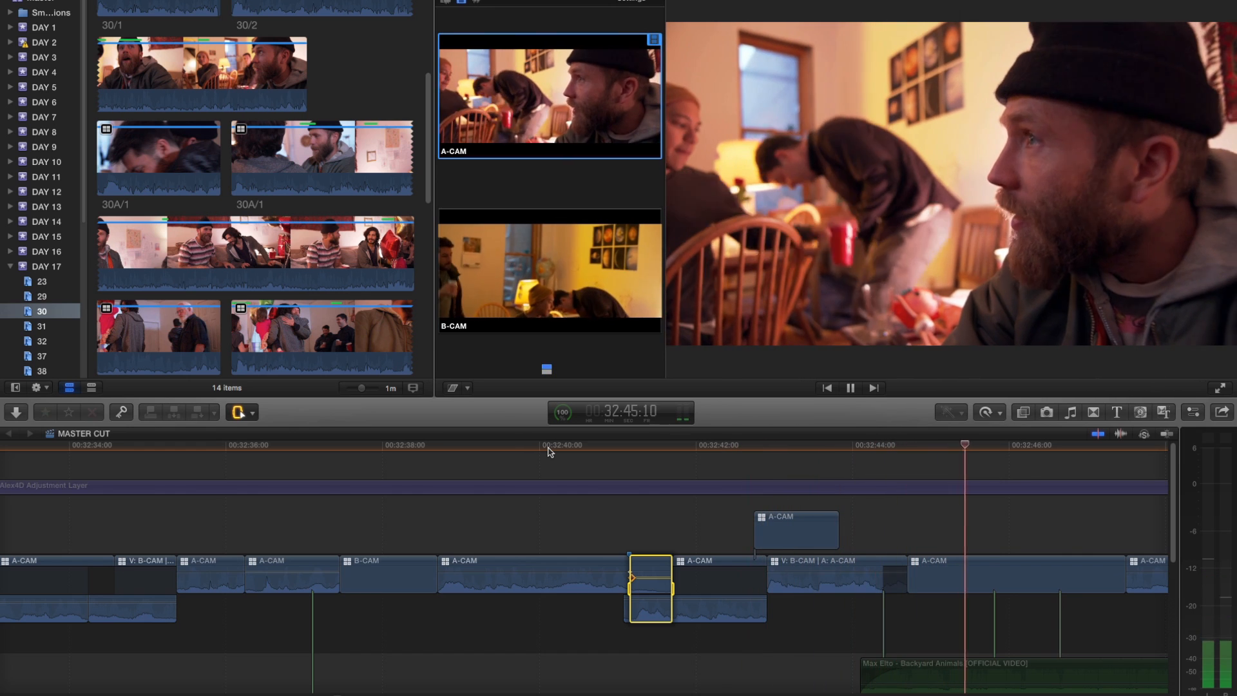
# Review the A-CAM audio clips connected beneath the shots between about 32:44 and 32:49 and play the section back.
pyautogui.scroll(-5, 911, 580)
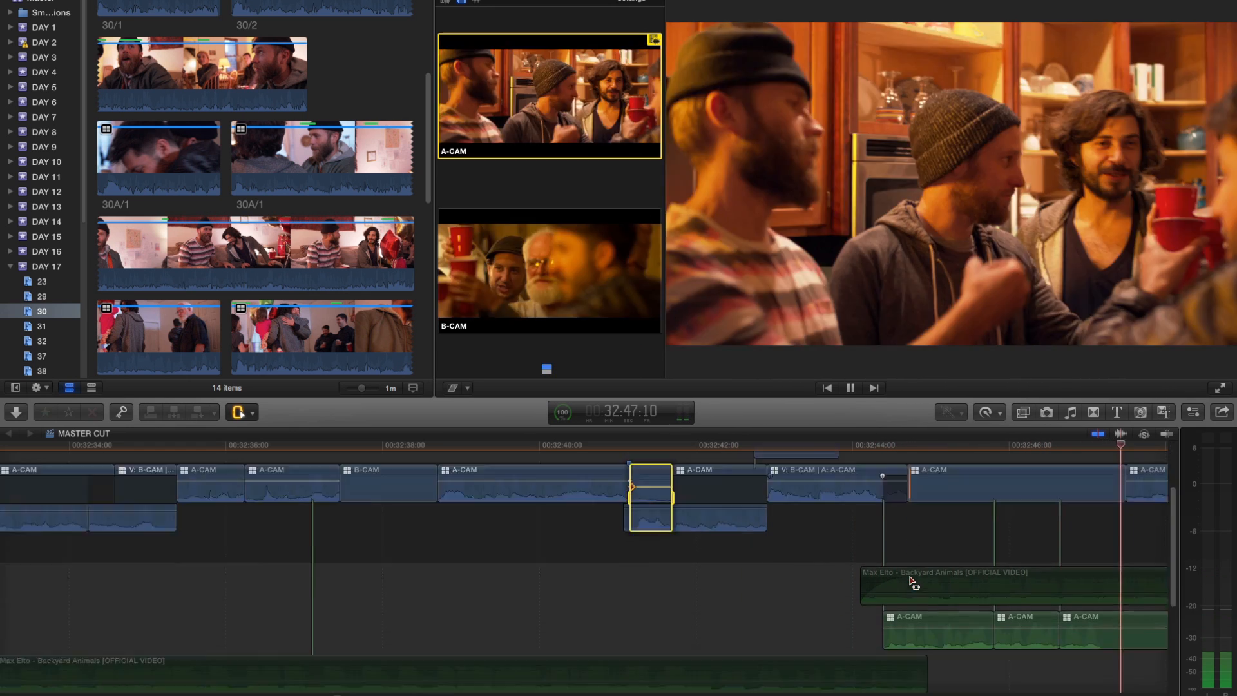
pyautogui.hotkey('shift', 'space')
pyautogui.scroll(3, 919, 579)
pyautogui.hscroll(2, 918, 578)
pyautogui.hscroll(4, 921, 582)
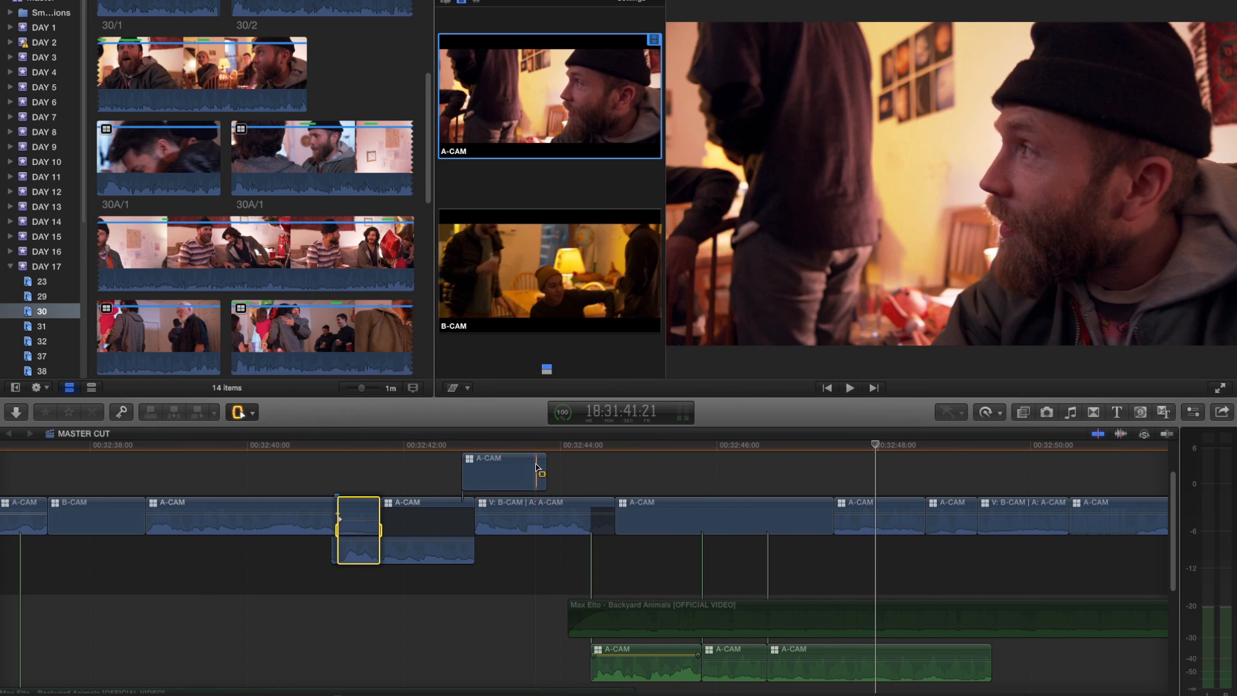
pyautogui.press('space')
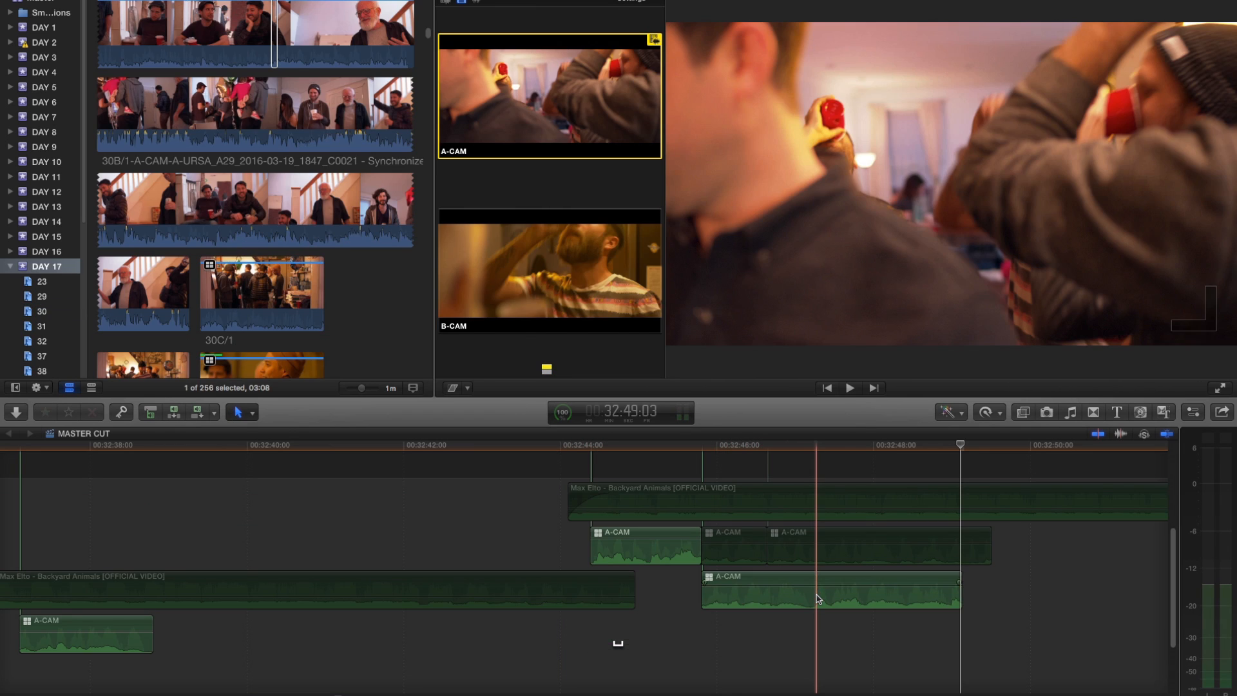
# Expand the audio components of the connected A-CAM audio clip, raise the second 30BT01 component's volume, and play the section back.
pyautogui.rightClick(816, 599)
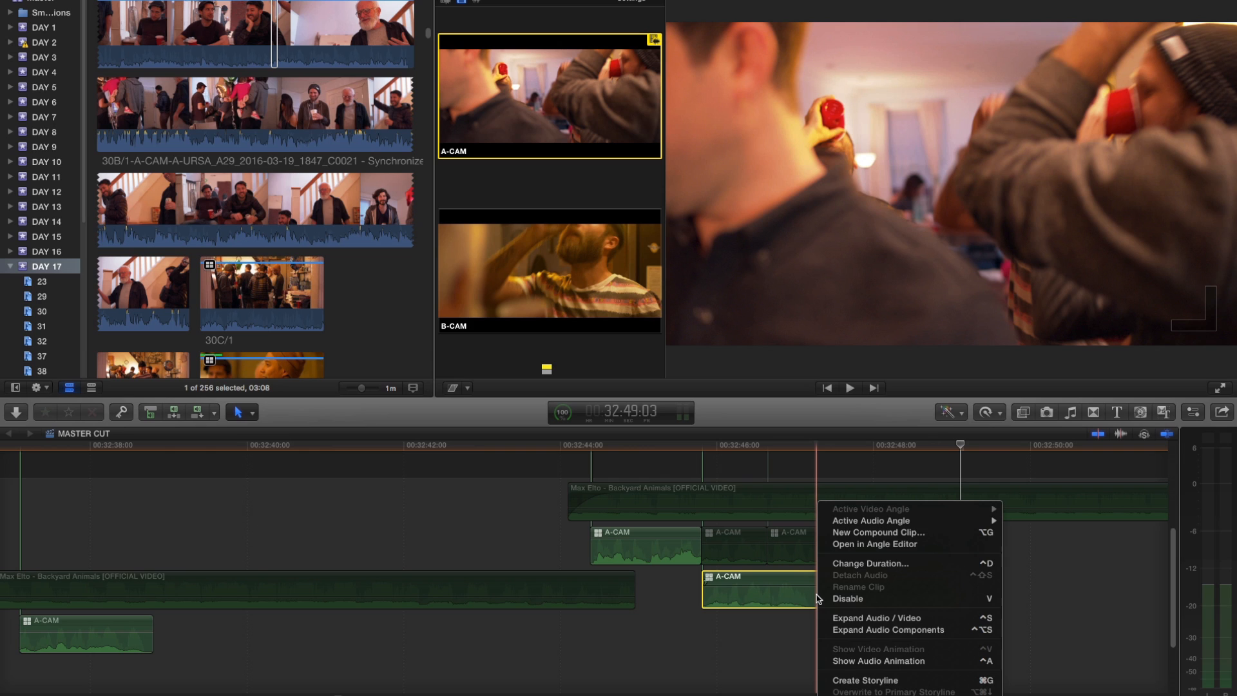
pyautogui.click(858, 631)
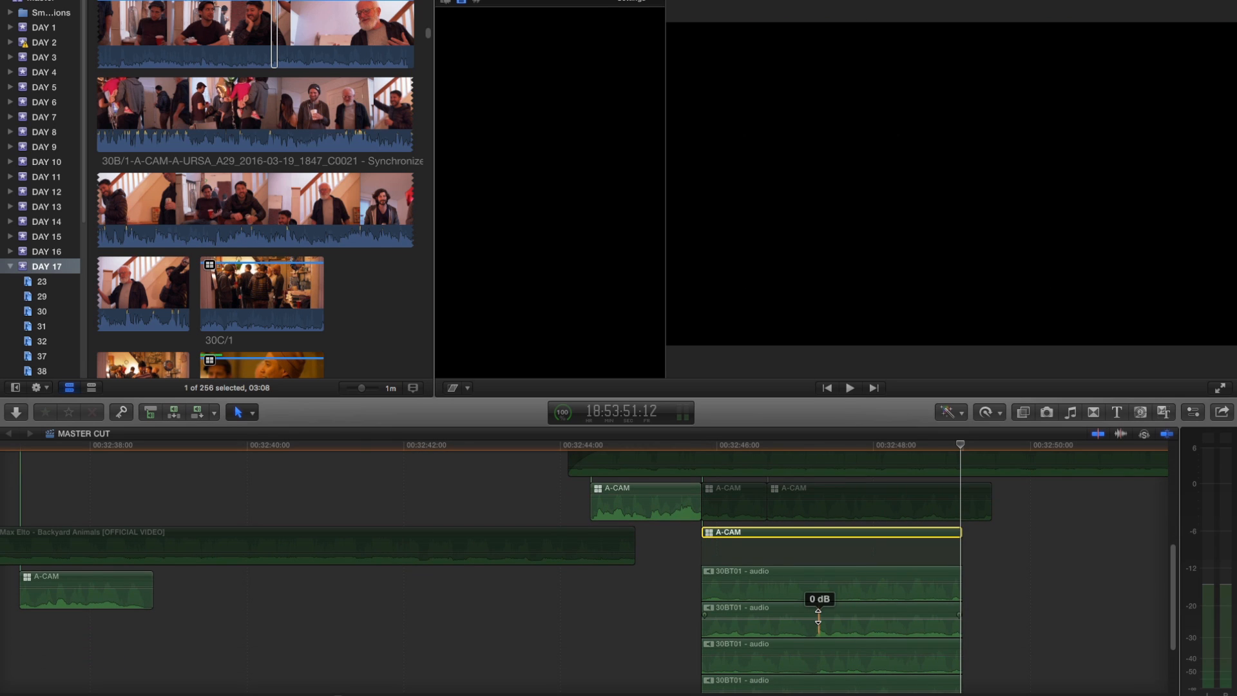
pyautogui.moveTo(818, 615); pyautogui.dragTo(818, 608)
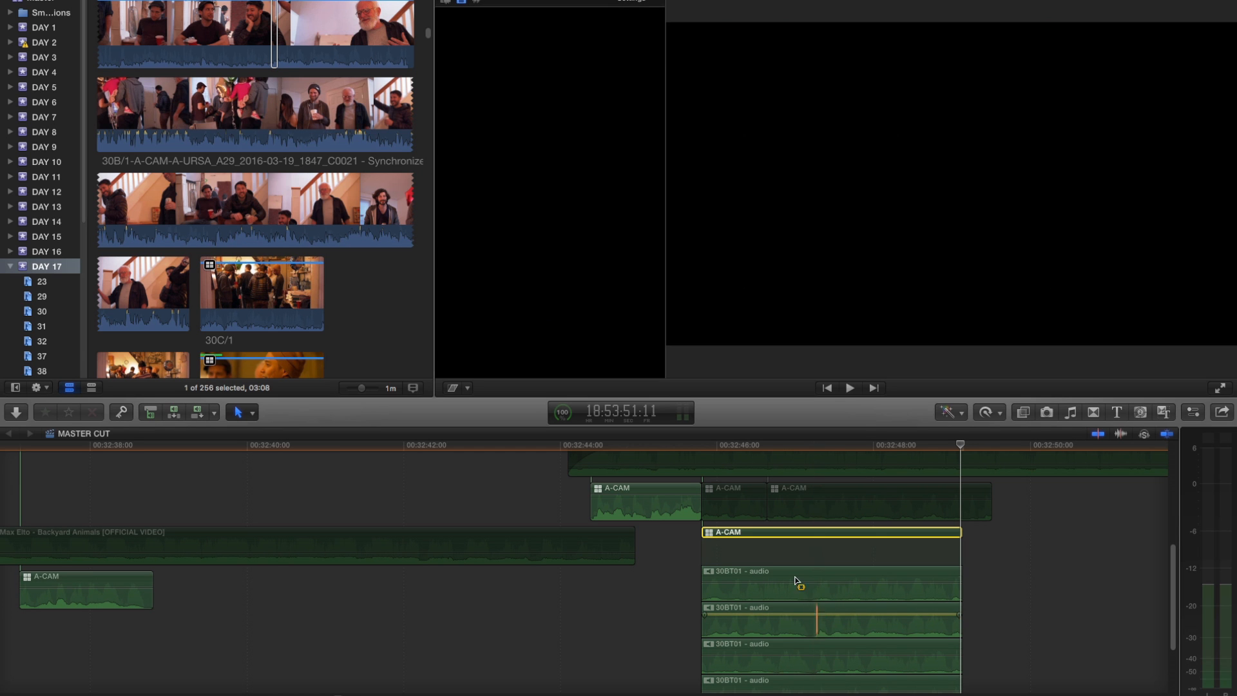
pyautogui.press('space')
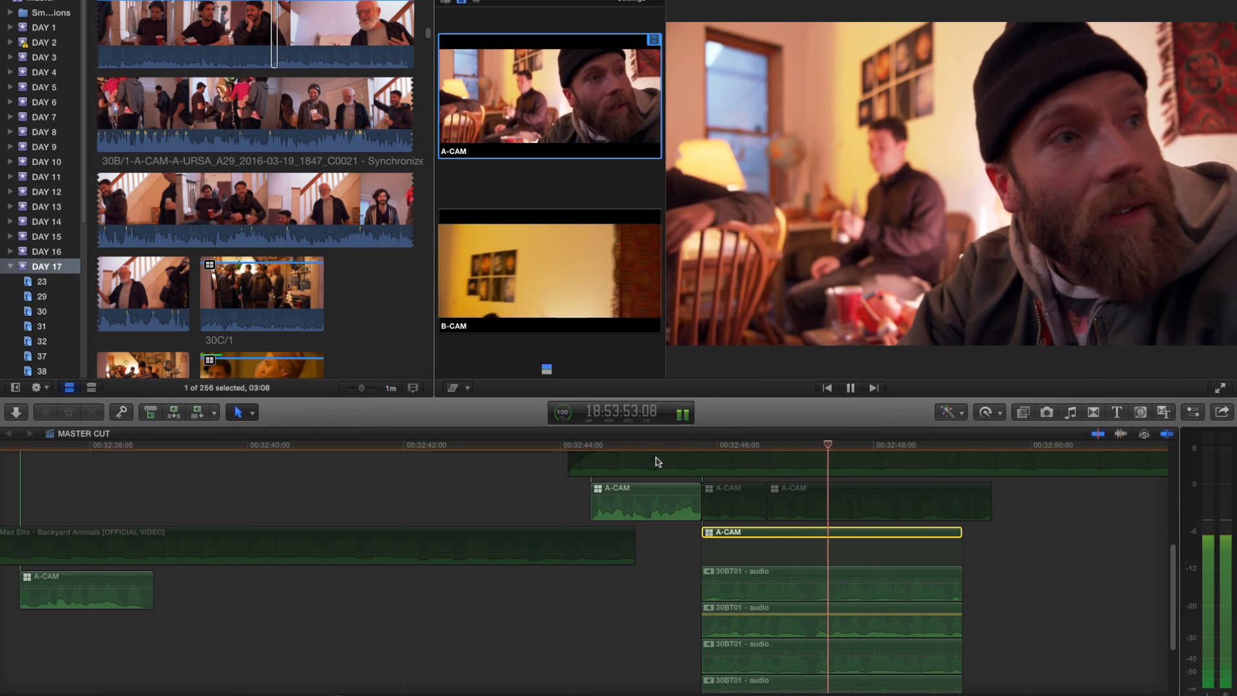
pyautogui.hotkey('shift', 'alt', '1')
pyautogui.press('space')
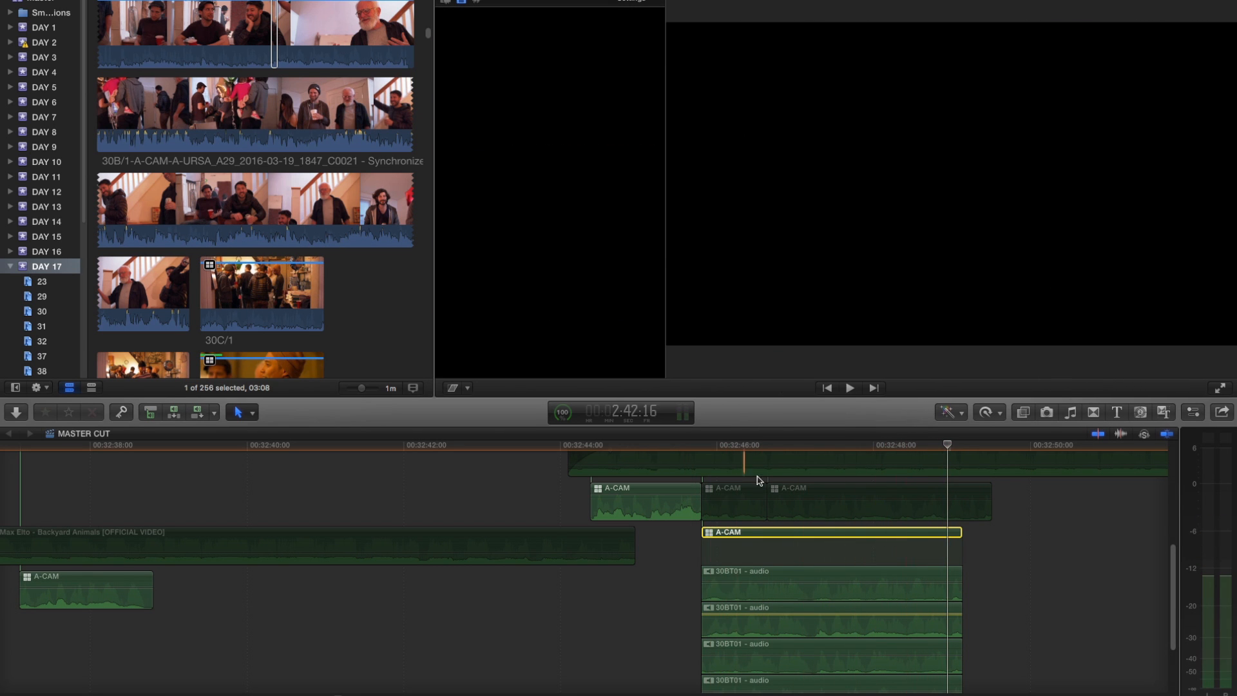
# Cut the connected A-CAM audio clip with expanded components at about 32:47 and delete the part after the cut.
pyautogui.scroll(2, 751, 480)
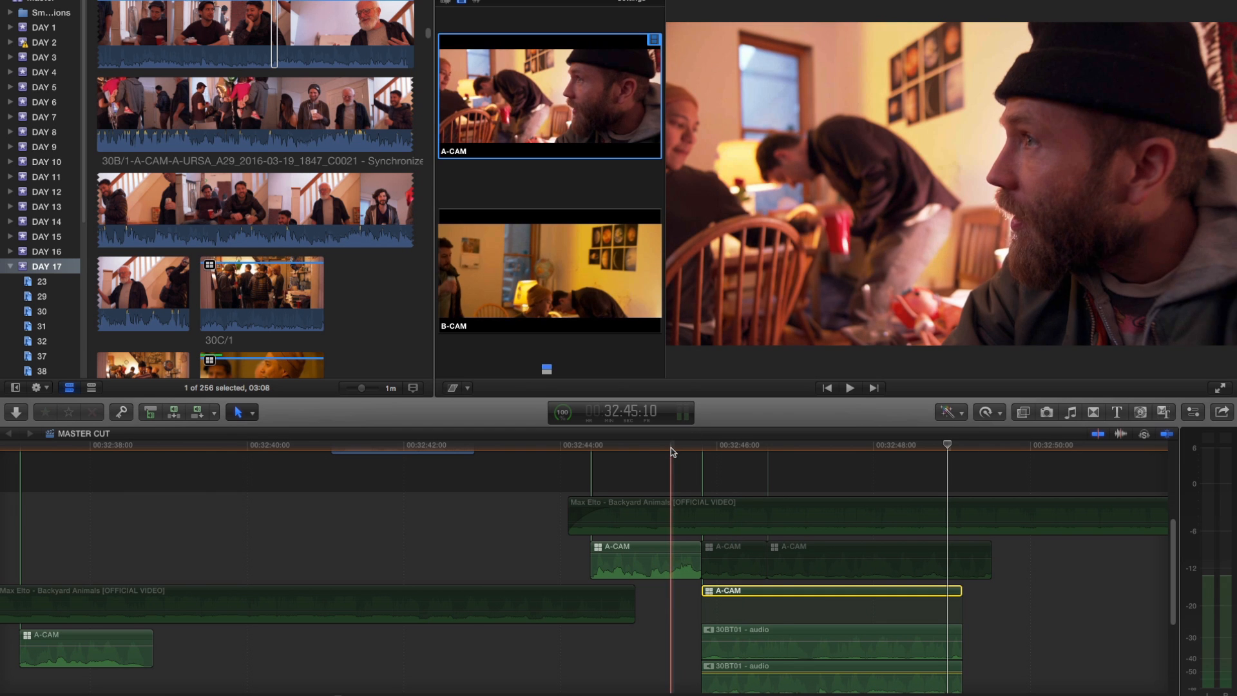
pyautogui.scroll(4, 668, 453)
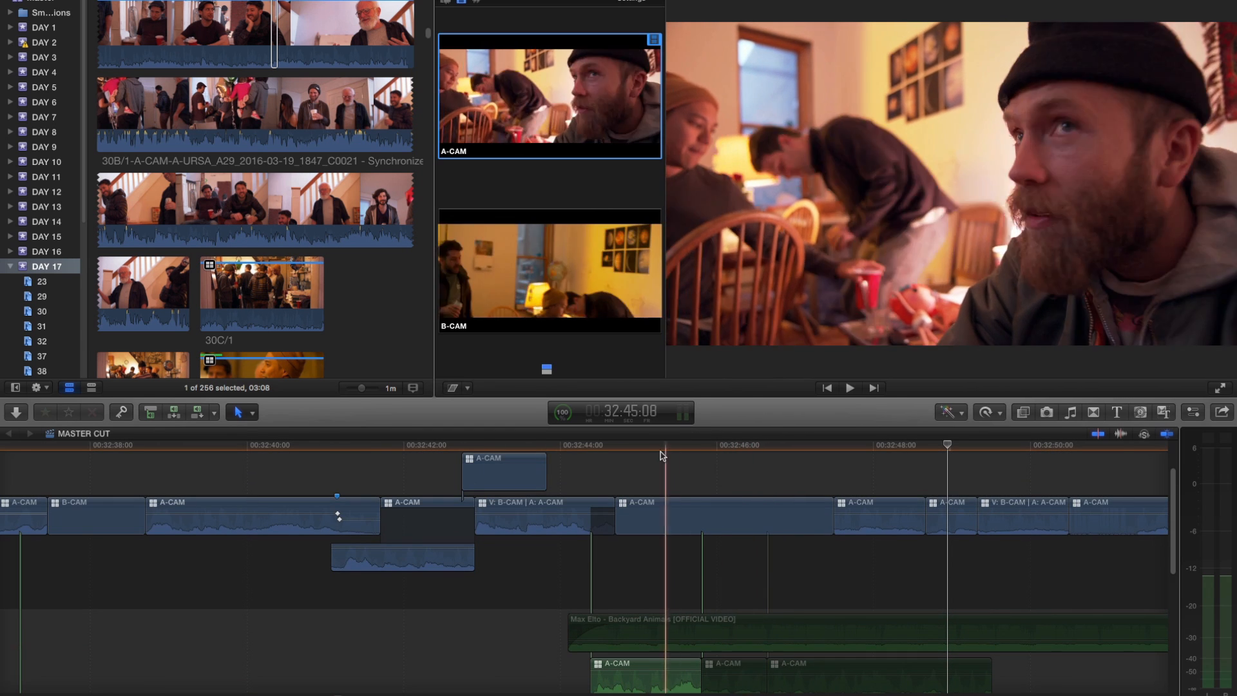
pyautogui.scroll(-6, 735, 496)
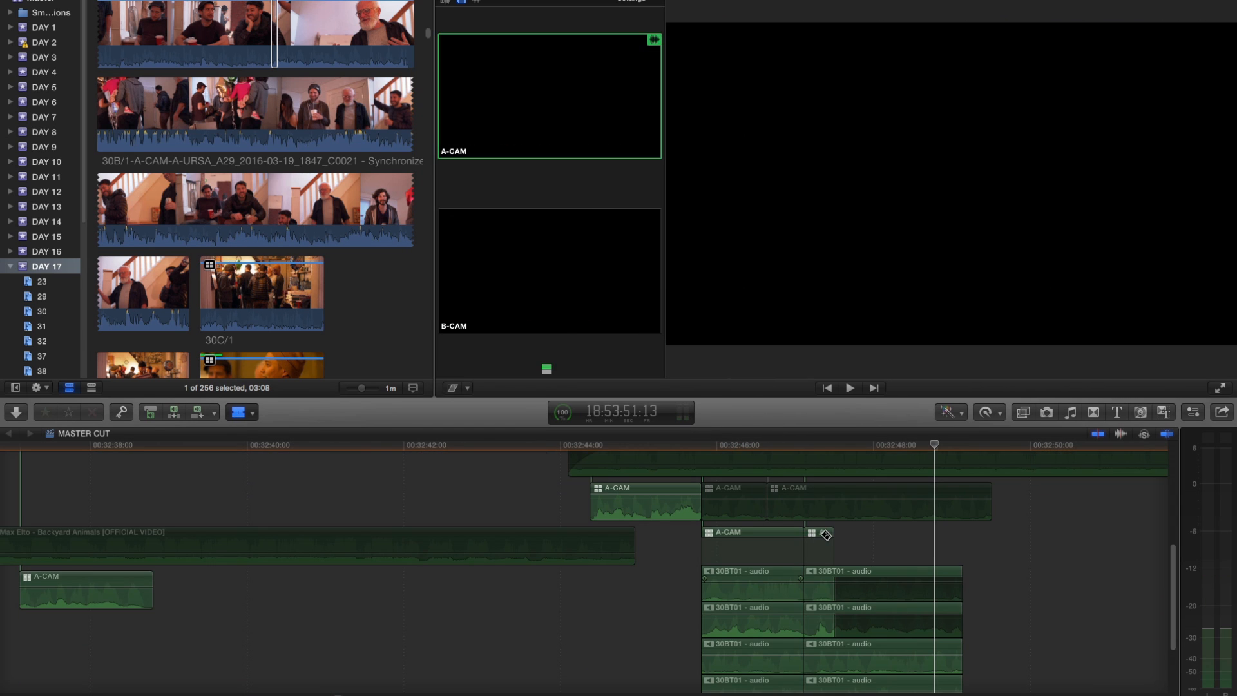
pyautogui.press('BackSpace')
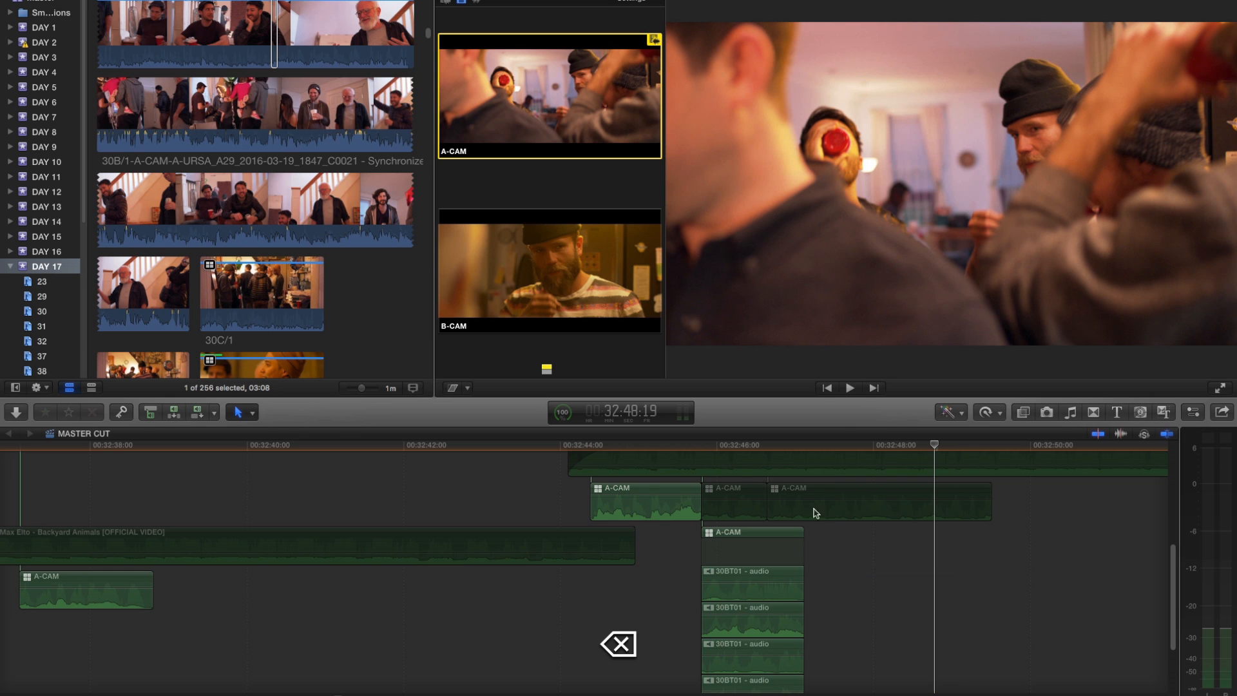
# Play back the shortened connected audio from 32:46:11 and check the sound of the toast shots from 32:47:12 onward.
pyautogui.scroll(4, 773, 492)
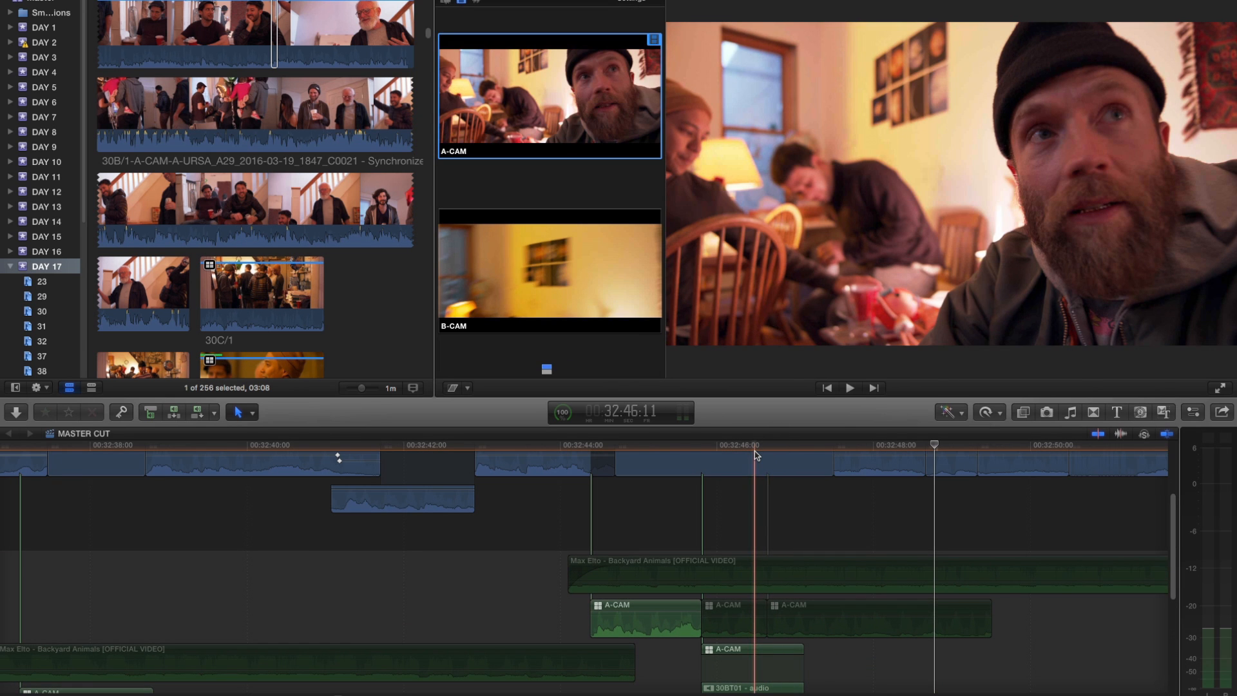
pyautogui.hotkey('alt', 'shift', '1')
pyautogui.press('space')
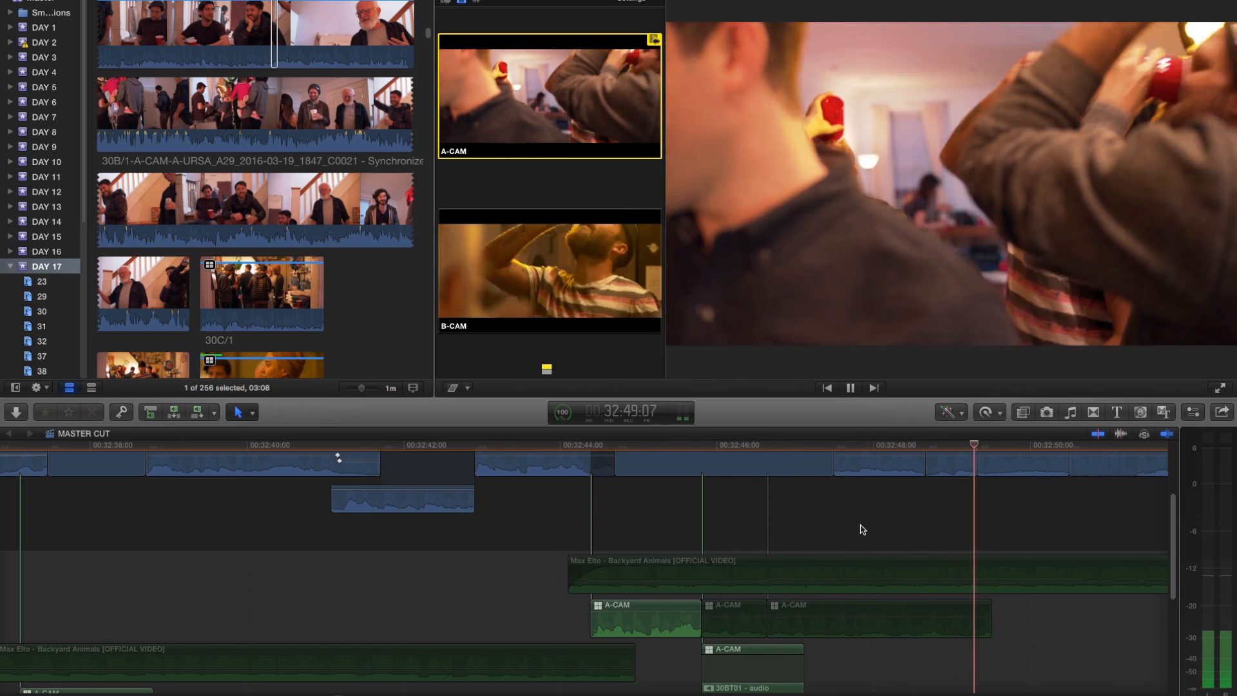
pyautogui.press('space')
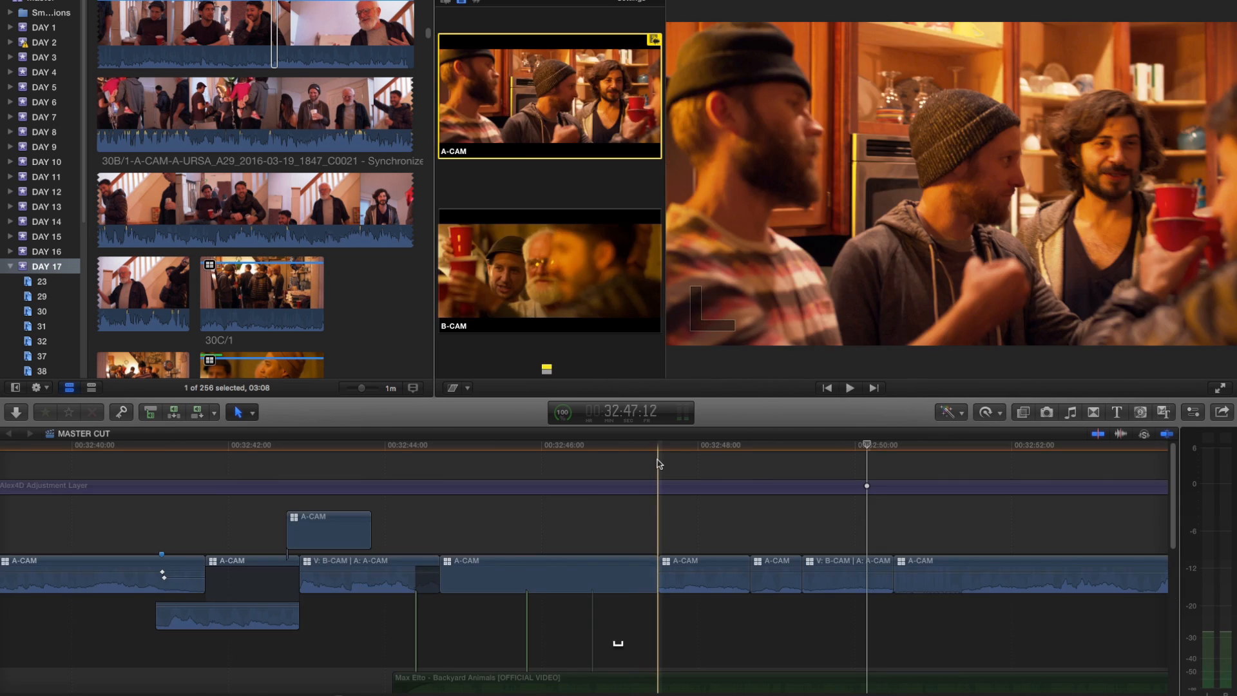
pyautogui.press('space')
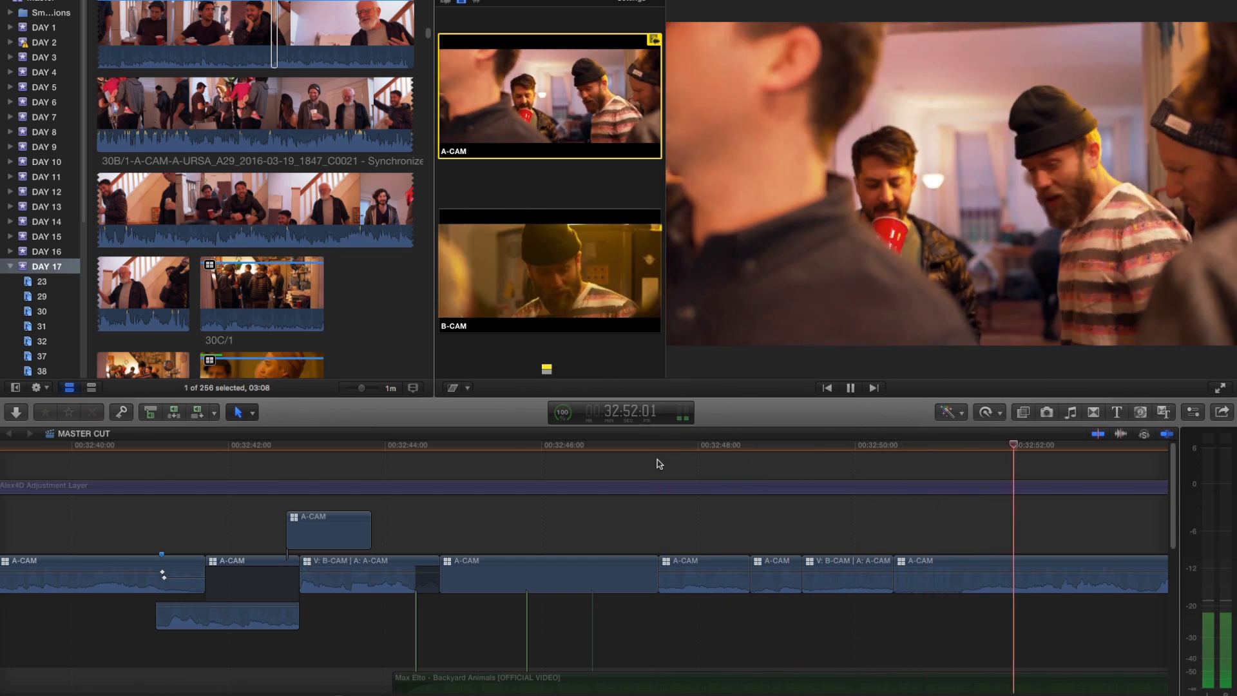
pyautogui.press('space')
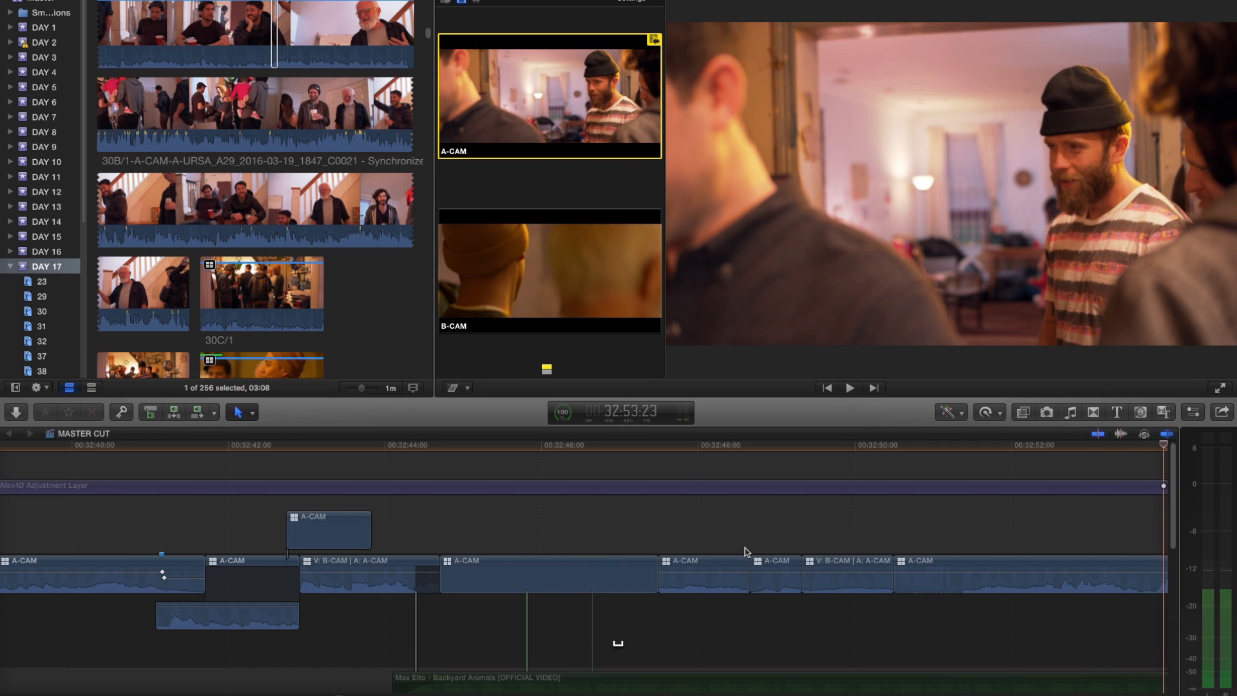
# Select the storyline clips from 32:47:12 onward, search the effects for "gain", and apply the Gain audio effect to them.
pyautogui.press('super+minus')
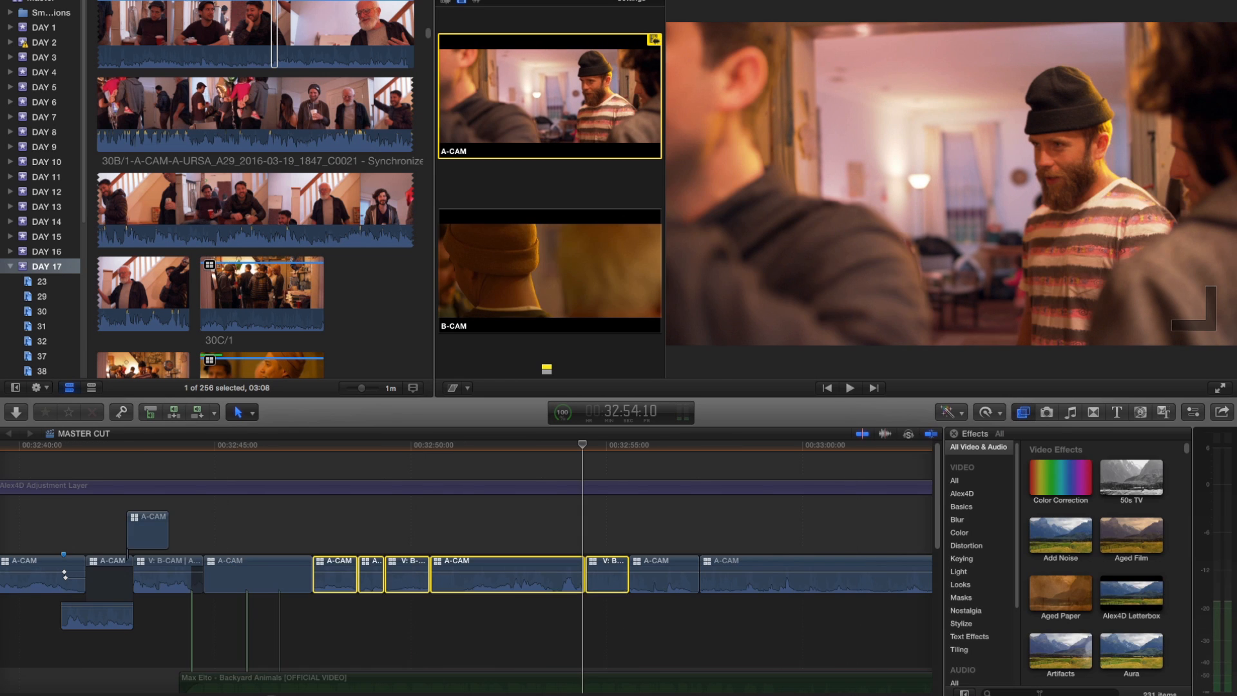
pyautogui.click(1039, 691)
pyautogui.write('gain')
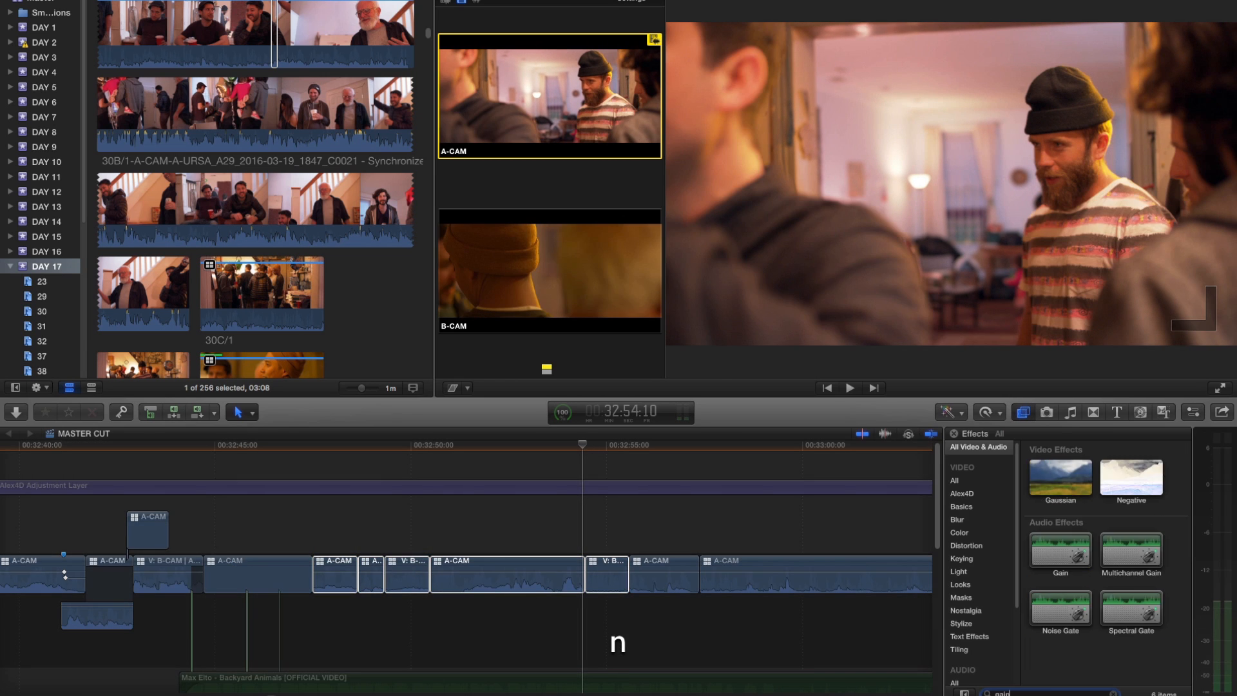
pyautogui.click(1054, 470)
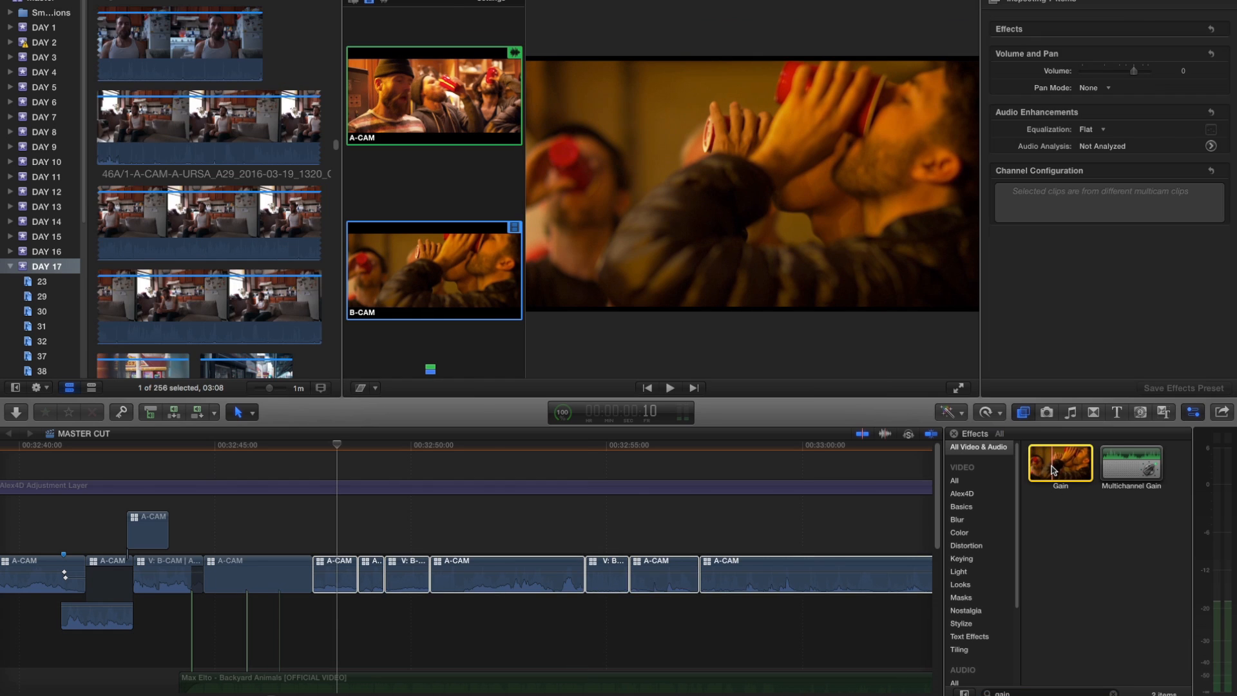
pyautogui.doubleClick(1054, 470)
# Set the Gain effect of the A-CAM clip at 32:48:03 to 20 dB and play the section back from 32:46:08.
pyautogui.click(335, 572)
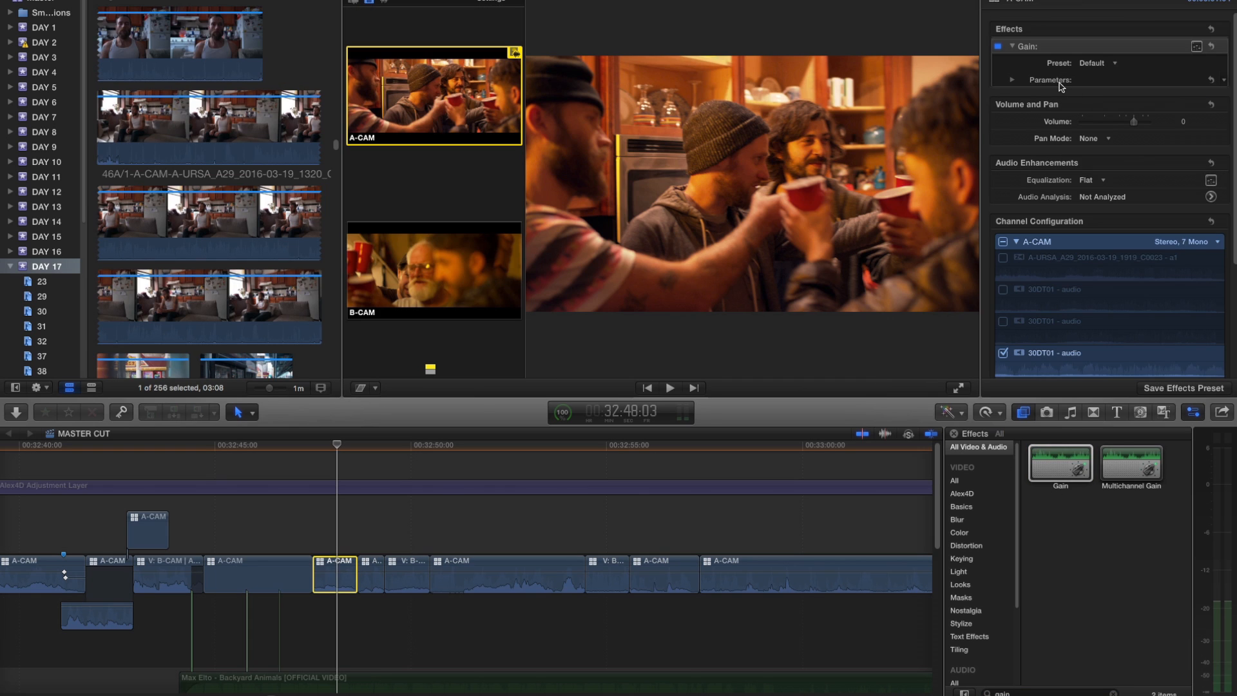
pyautogui.click(1014, 81)
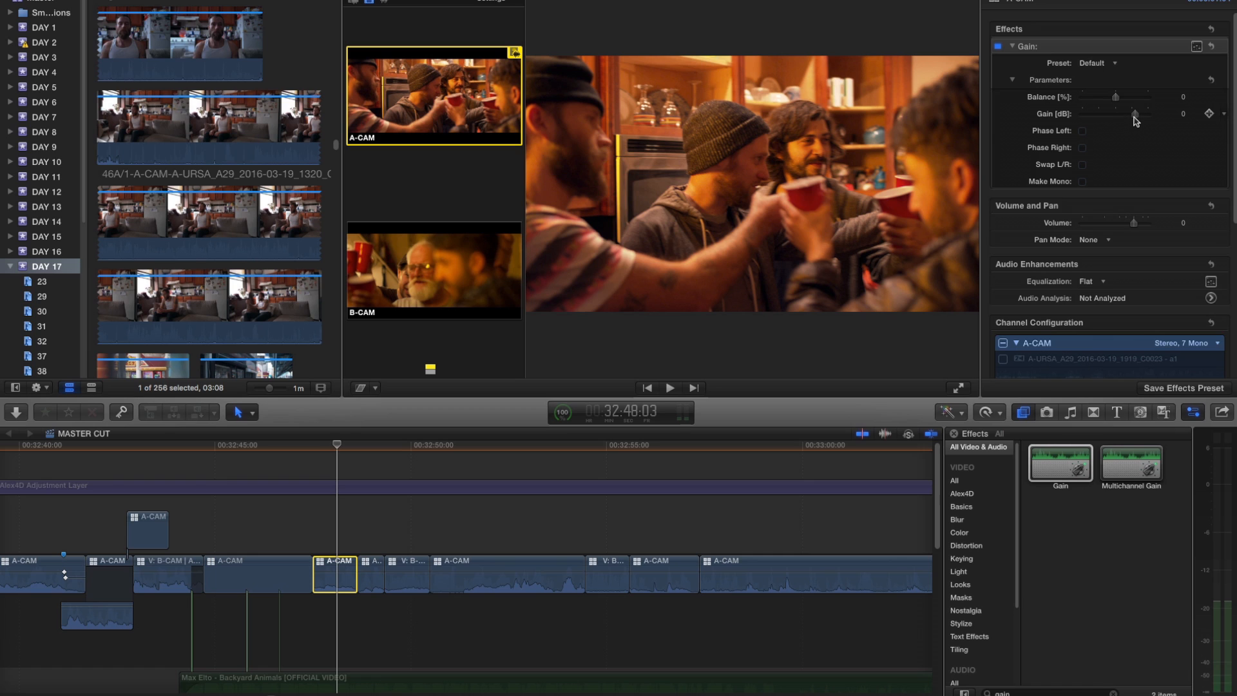
pyautogui.click(1183, 115)
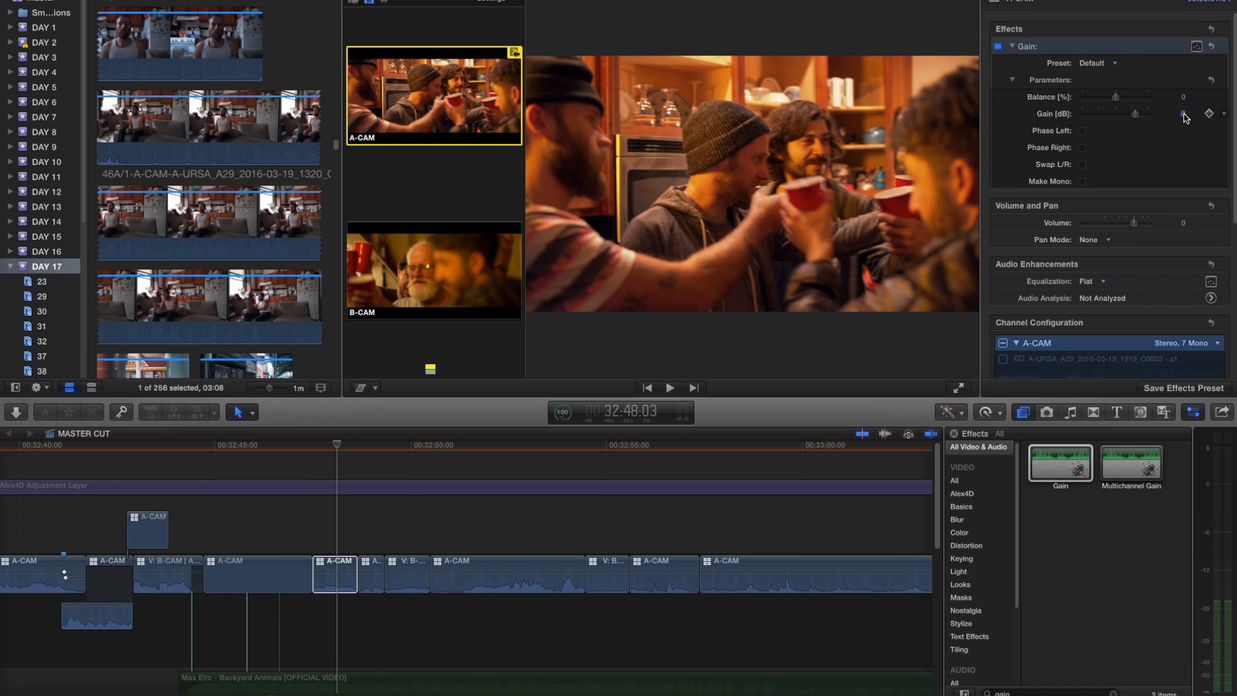
pyautogui.write('20')
pyautogui.press('Return')
pyautogui.click(337, 578)
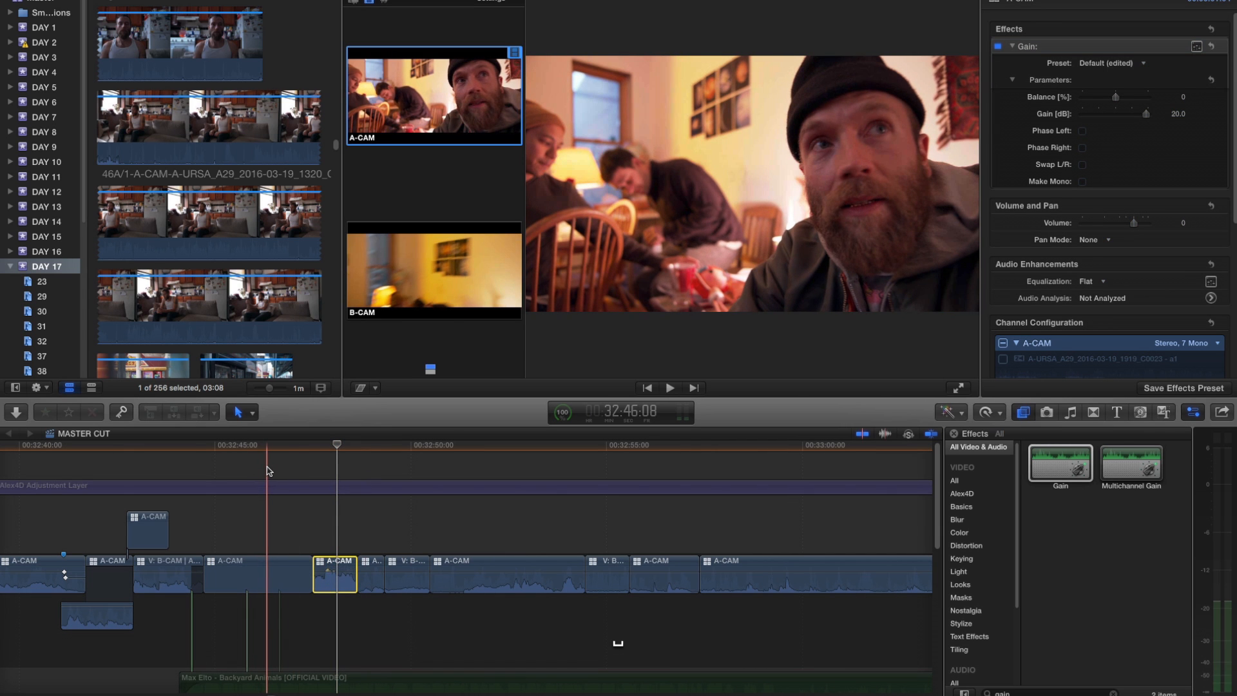
pyautogui.press('space')
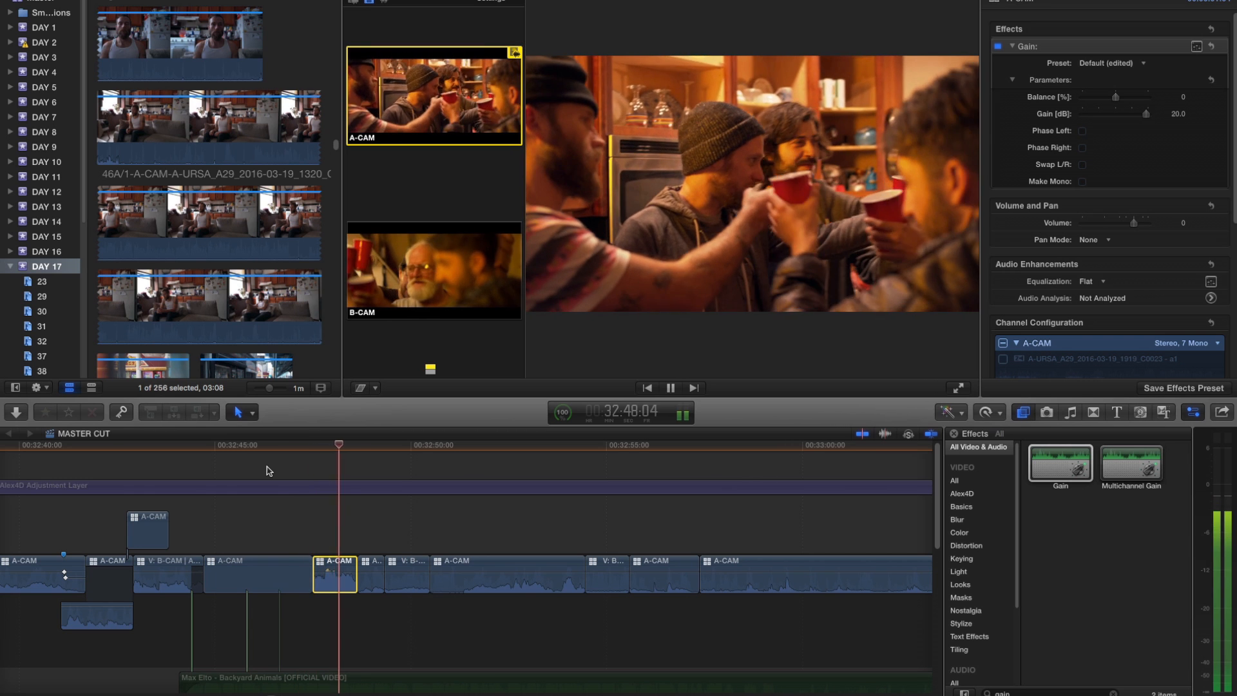
pyautogui.press('space')
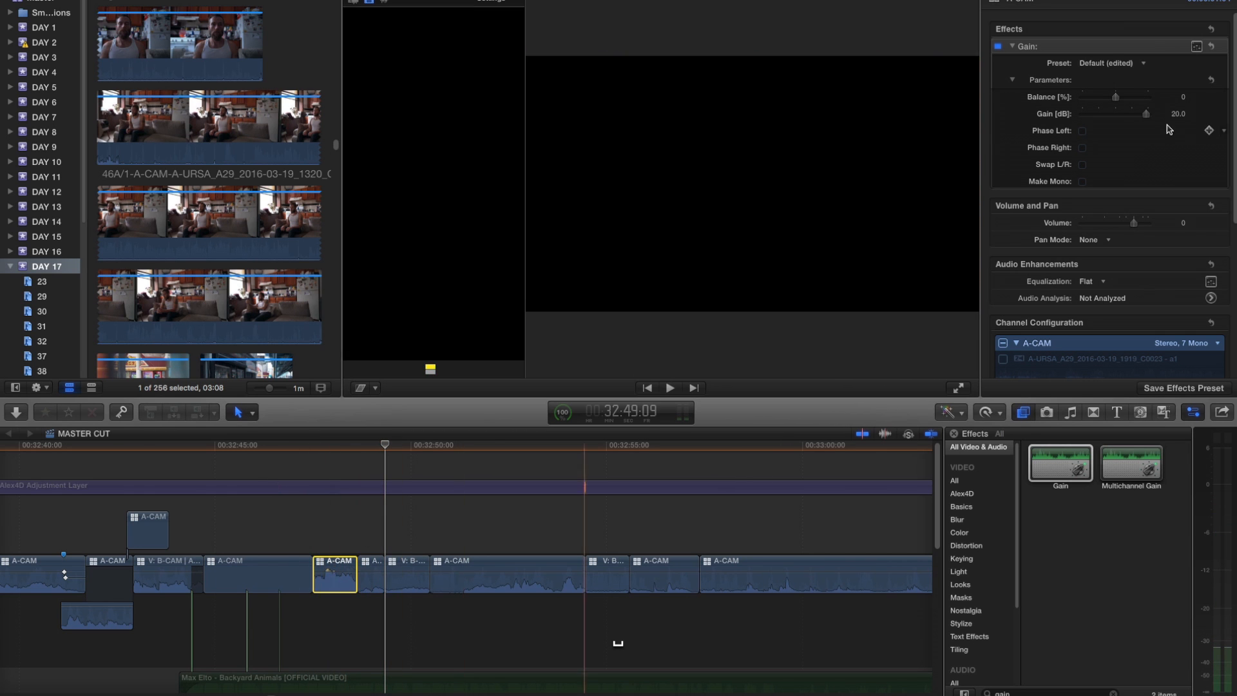
# Set the Gain effect of the A-CAM clip at 32:48:01 to 15 dB.
pyautogui.click(333, 544)
pyautogui.click(332, 588)
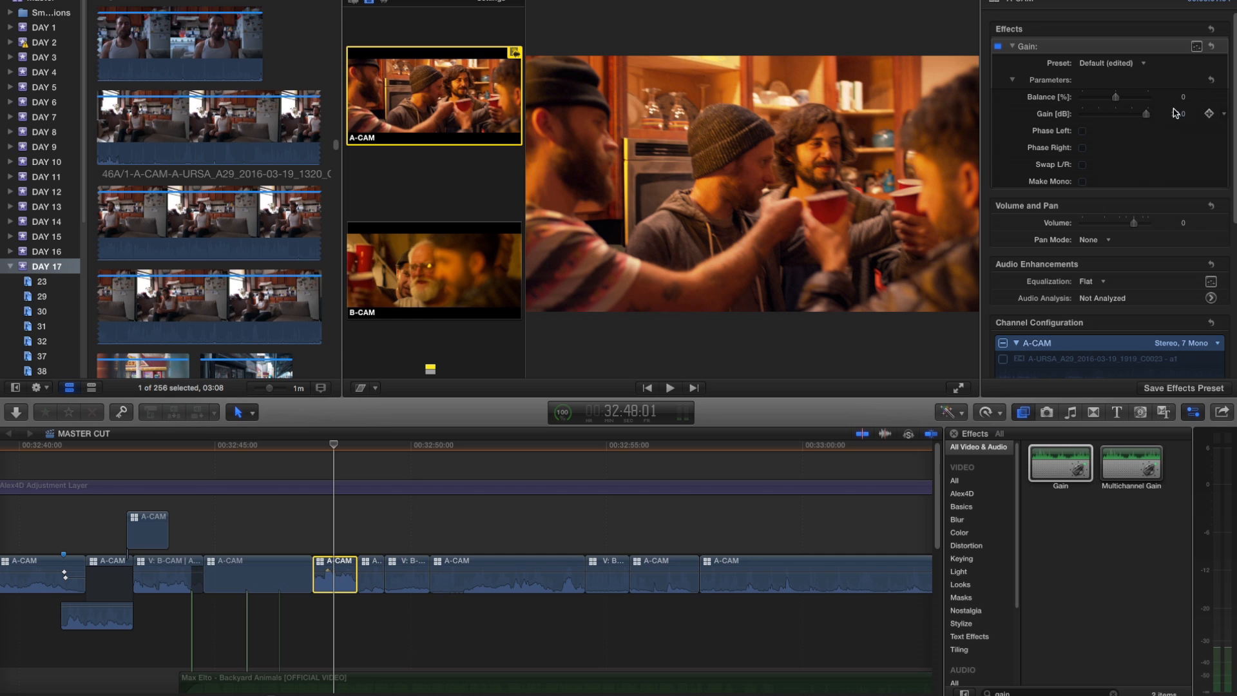
pyautogui.click(1177, 114)
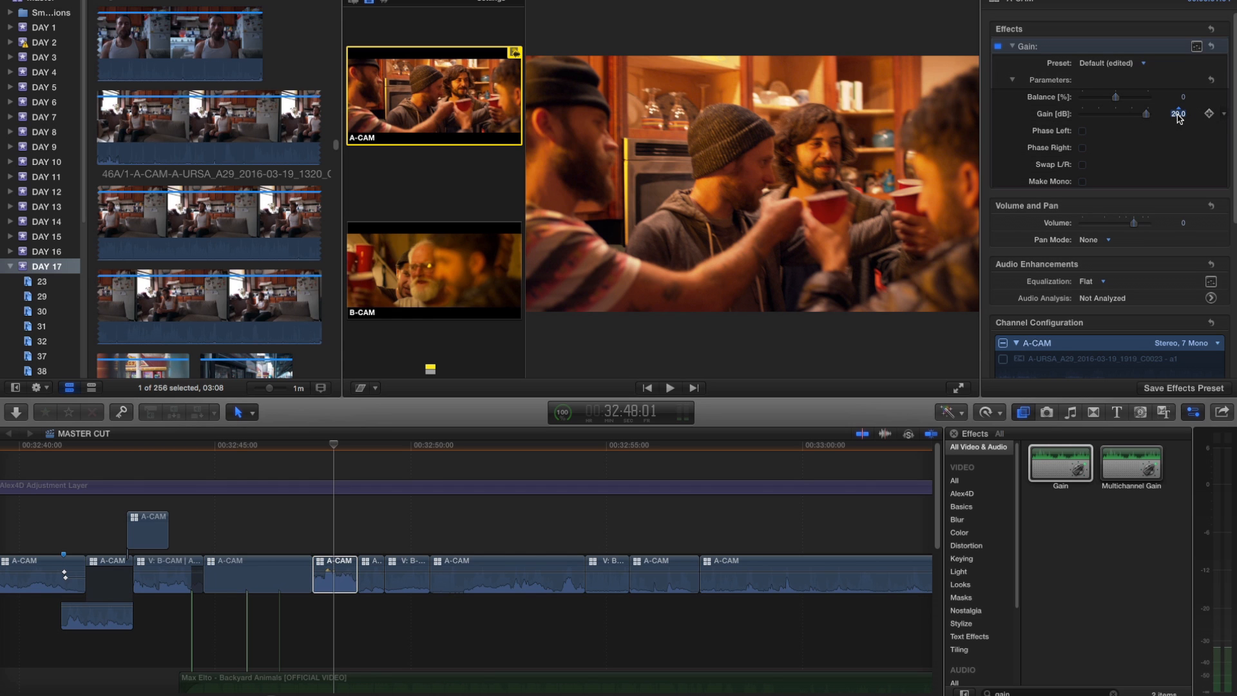
pyautogui.write('15')
pyautogui.press('Return')
# Expand that A-CAM clip's audio, extend its start under the previous clip to about 32:47:04, and play the transition back.
pyautogui.doubleClick(331, 580)
pyautogui.moveTo(315, 619); pyautogui.dragTo(295, 626)
pyautogui.scroll(-5, 296, 630)
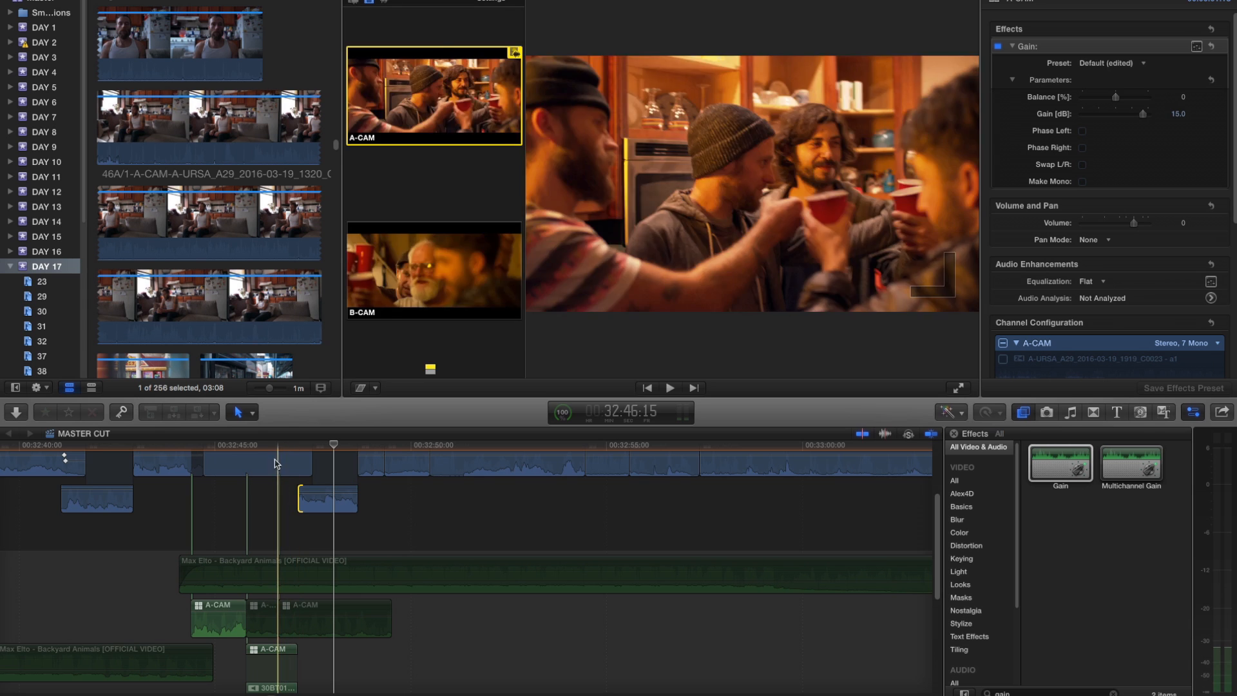
pyautogui.press('space')
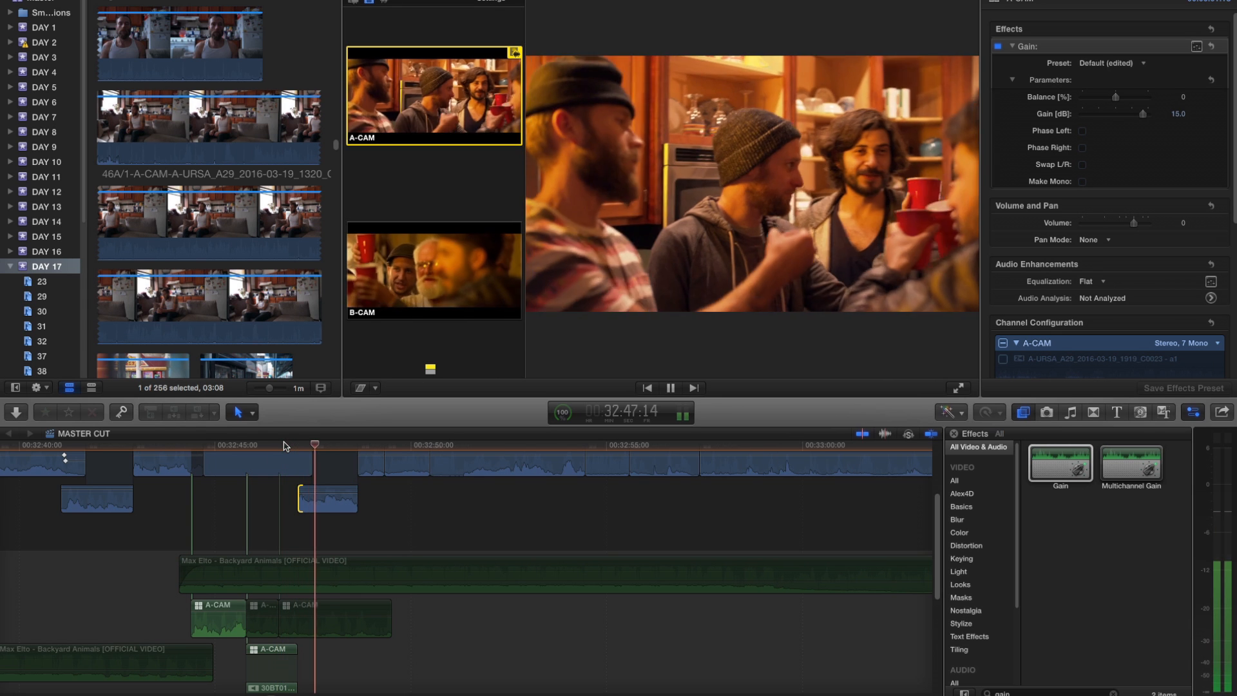
pyautogui.press('space')
# Extend the start of the expanded audio further back to about 32:46:18 and listen to the split edit again.
pyautogui.moveTo(299, 505)
pyautogui.mouseDown()
pyautogui.moveTo(285, 508)
pyautogui.moveTo(287, 489)
pyautogui.moveTo(313, 486)
pyautogui.mouseUp()
pyautogui.click(270, 446)
pyautogui.press('space')
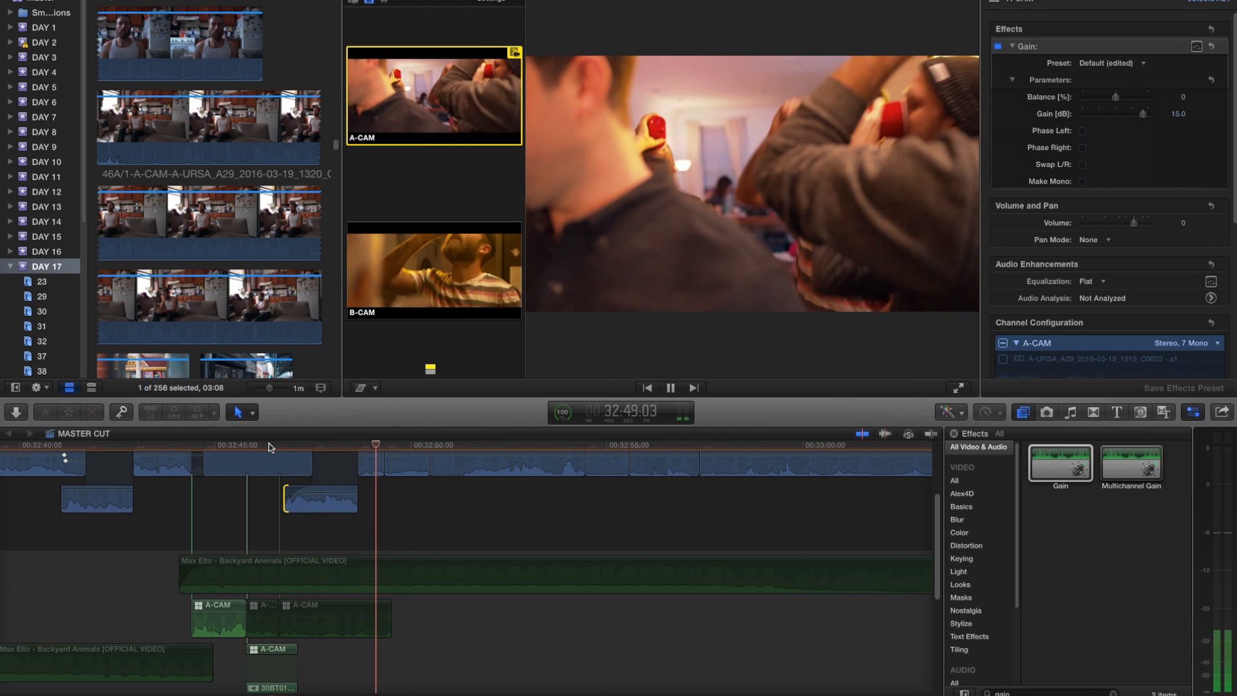
pyautogui.press('space')
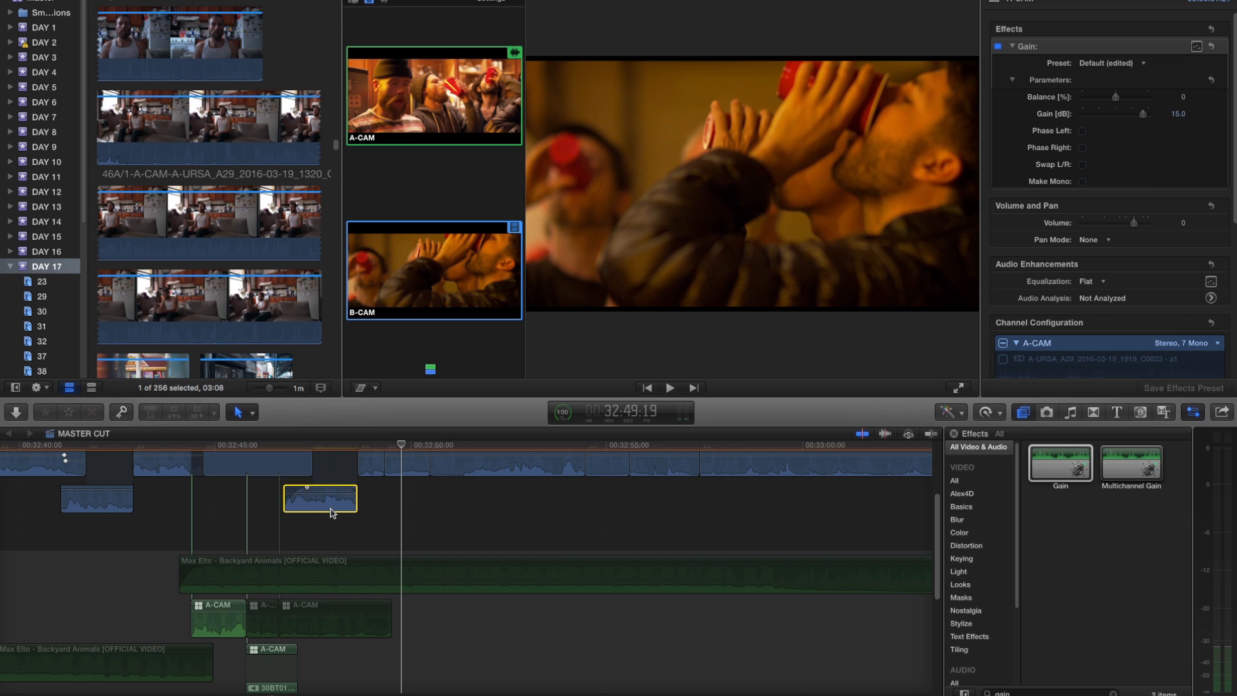
# Copy the adjusted A-CAM clip and paste only its Gain audio attribute onto the six storyline clips that follow it.
pyautogui.press('super+c')
pyautogui.scroll(3, 370, 489)
pyautogui.moveTo(368, 475); pyautogui.dragTo(584, 539)
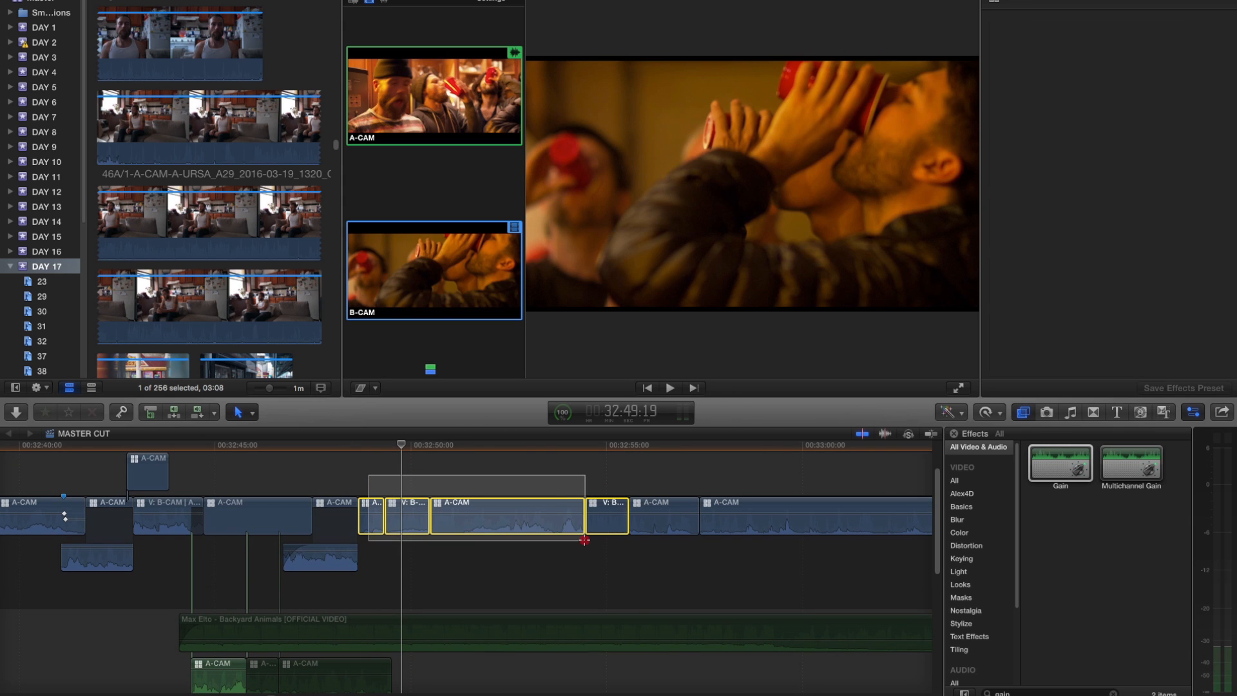
pyautogui.moveTo(728, 539); pyautogui.dragTo(765, 540)
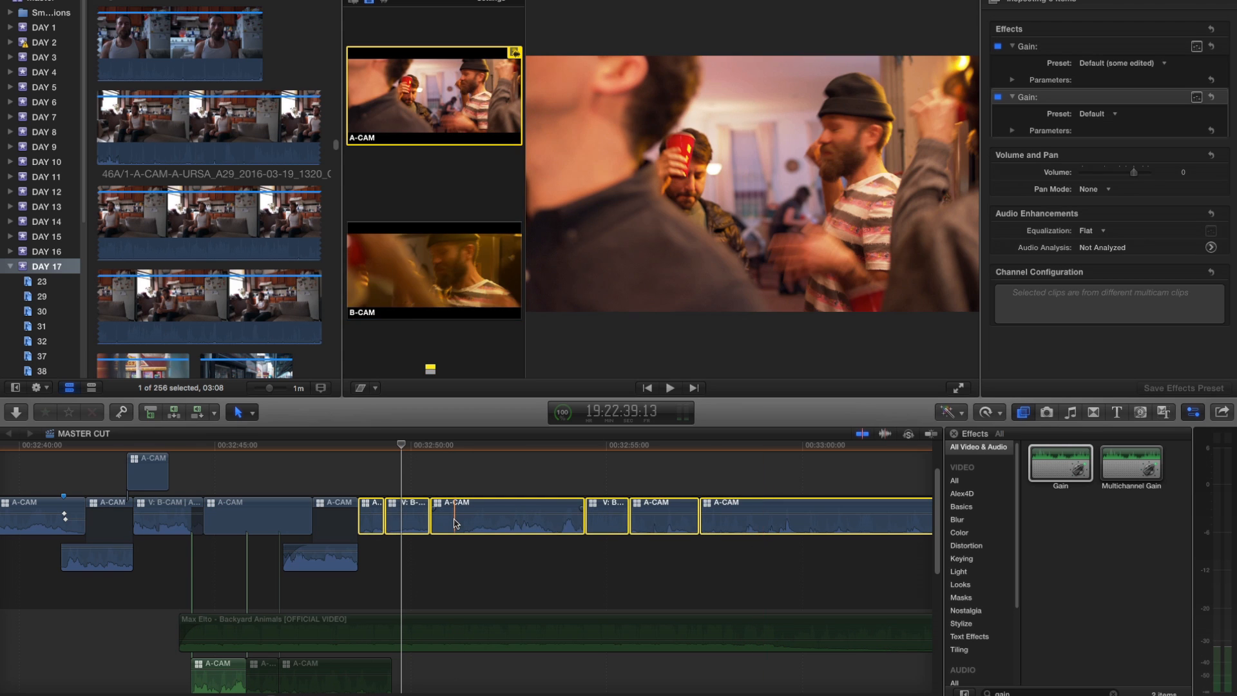
pyautogui.press('shift+super+v')
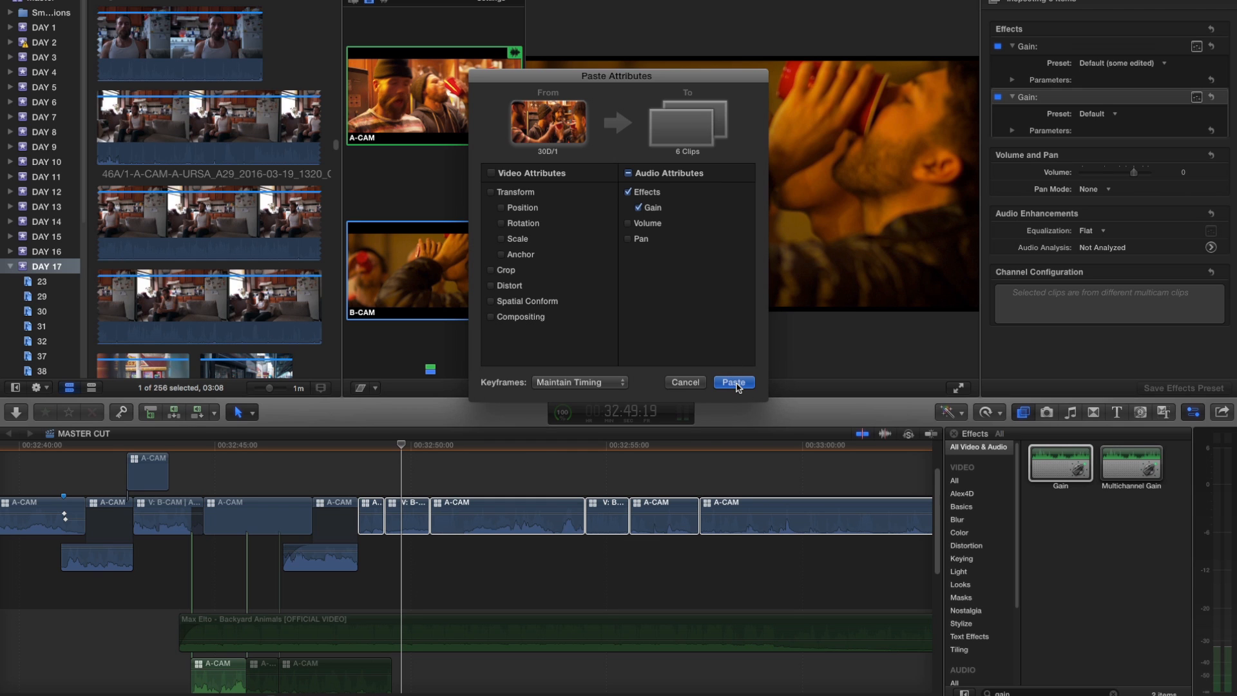
pyautogui.click(734, 382)
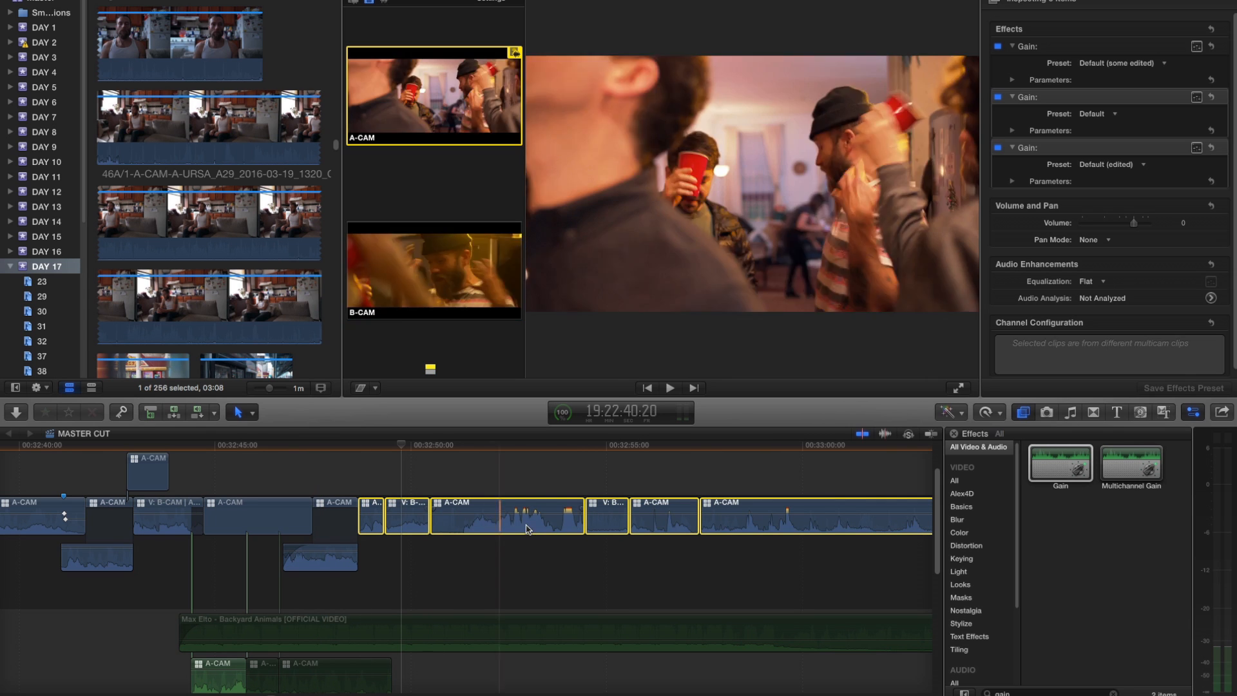
# Try lowering the volume of the long A-CAM clip after 32:50 to -3 dB.
pyautogui.moveTo(570, 512)
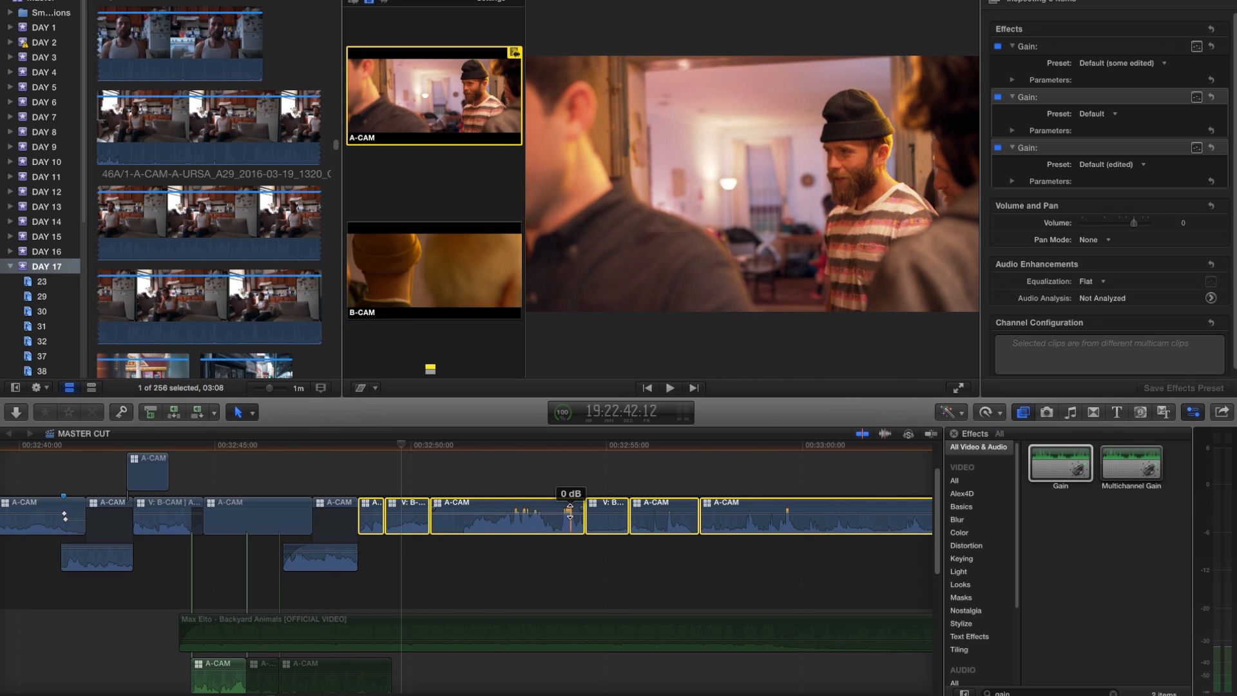
pyautogui.moveTo(569, 510); pyautogui.dragTo(570, 514)
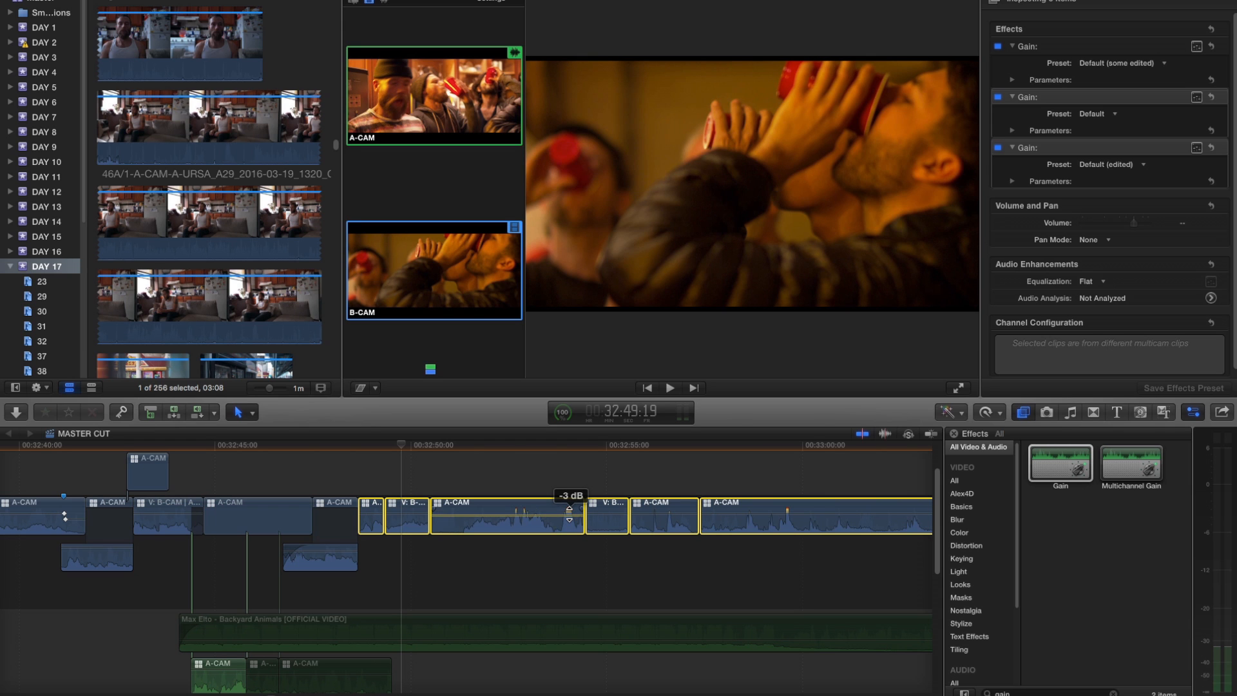
pyautogui.moveTo(570, 513); pyautogui.dragTo(569, 511)
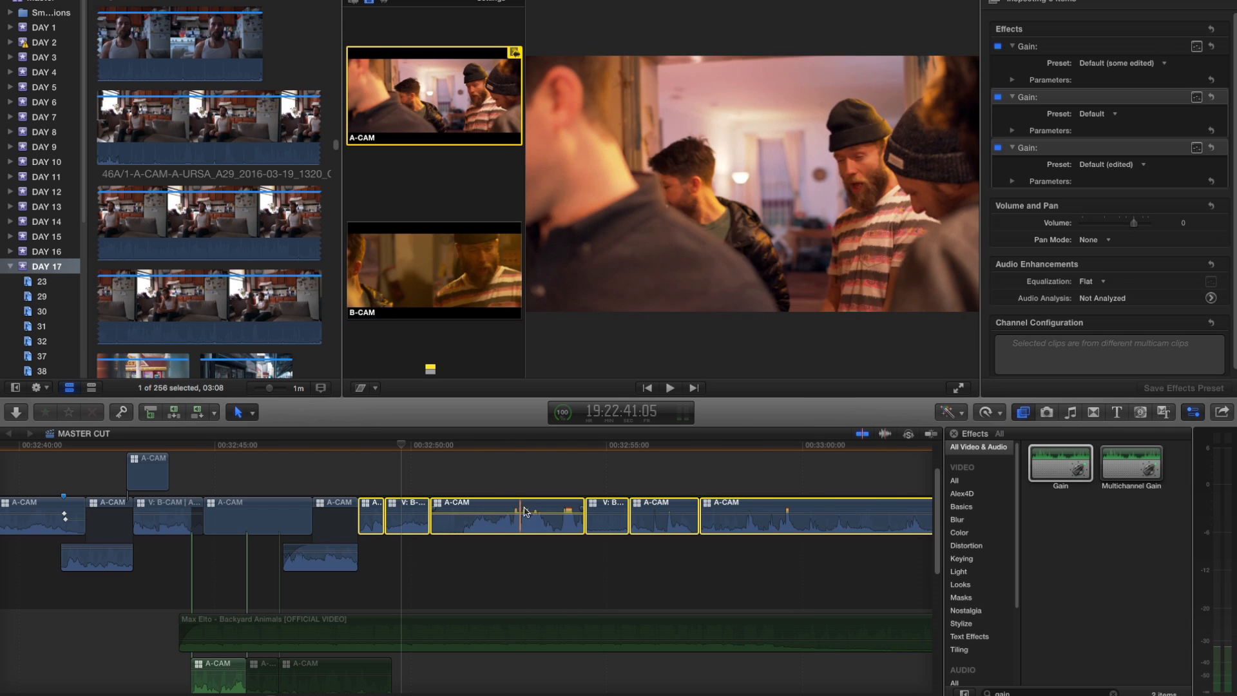
# Range-select the long A-CAM clip from about 32:52:13 to its end, lower that range's volume to about -5 dB, and play back.
pyautogui.press('r')
pyautogui.moveTo(513, 513); pyautogui.dragTo(546, 516)
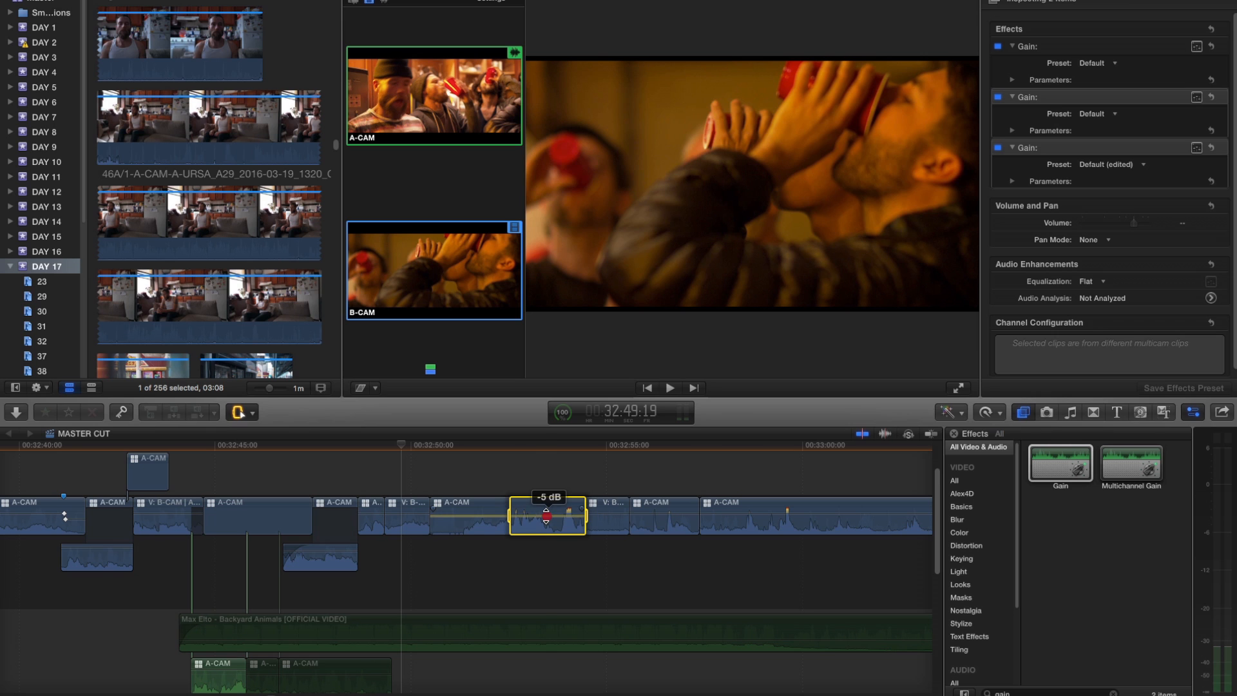
pyautogui.press('super+z')
pyautogui.moveTo(547, 513); pyautogui.dragTo(547, 517)
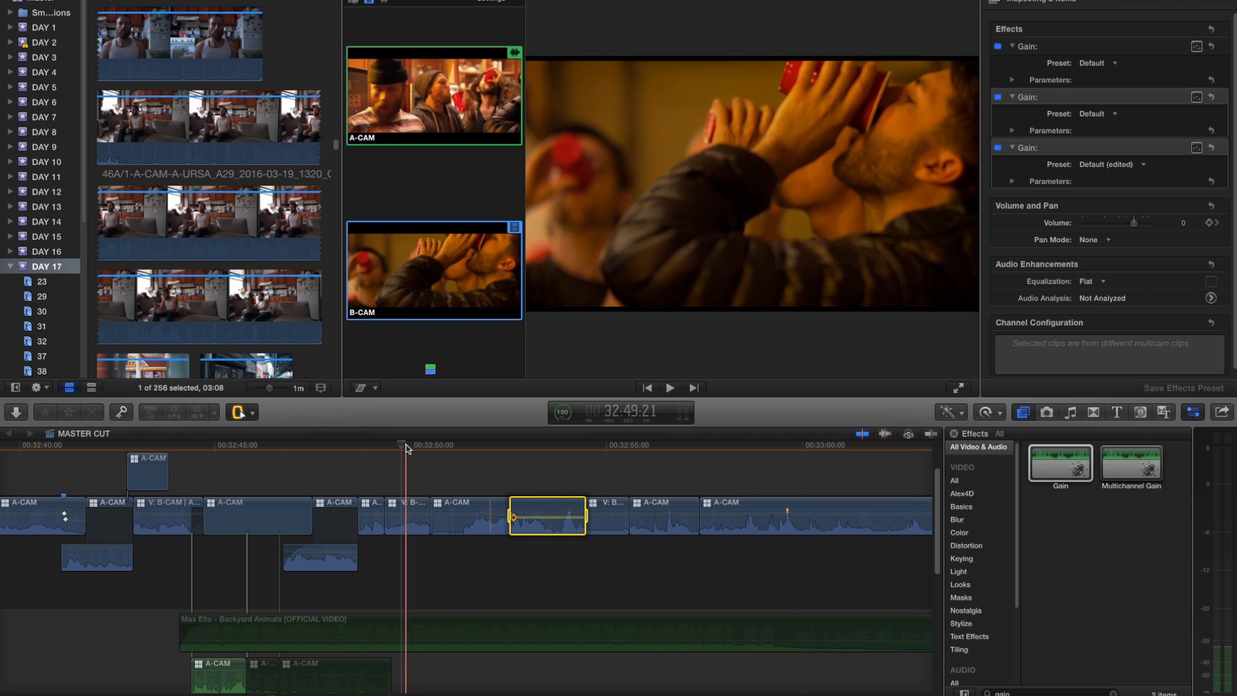
pyautogui.press('space')
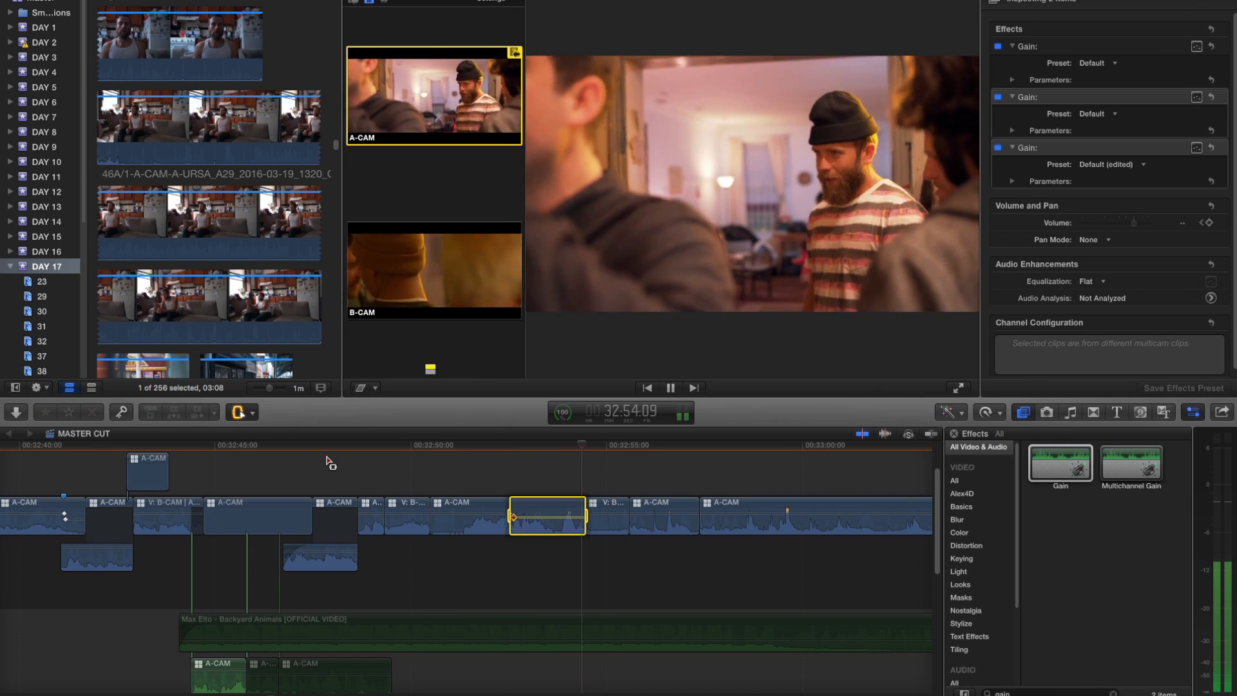
pyautogui.press('space')
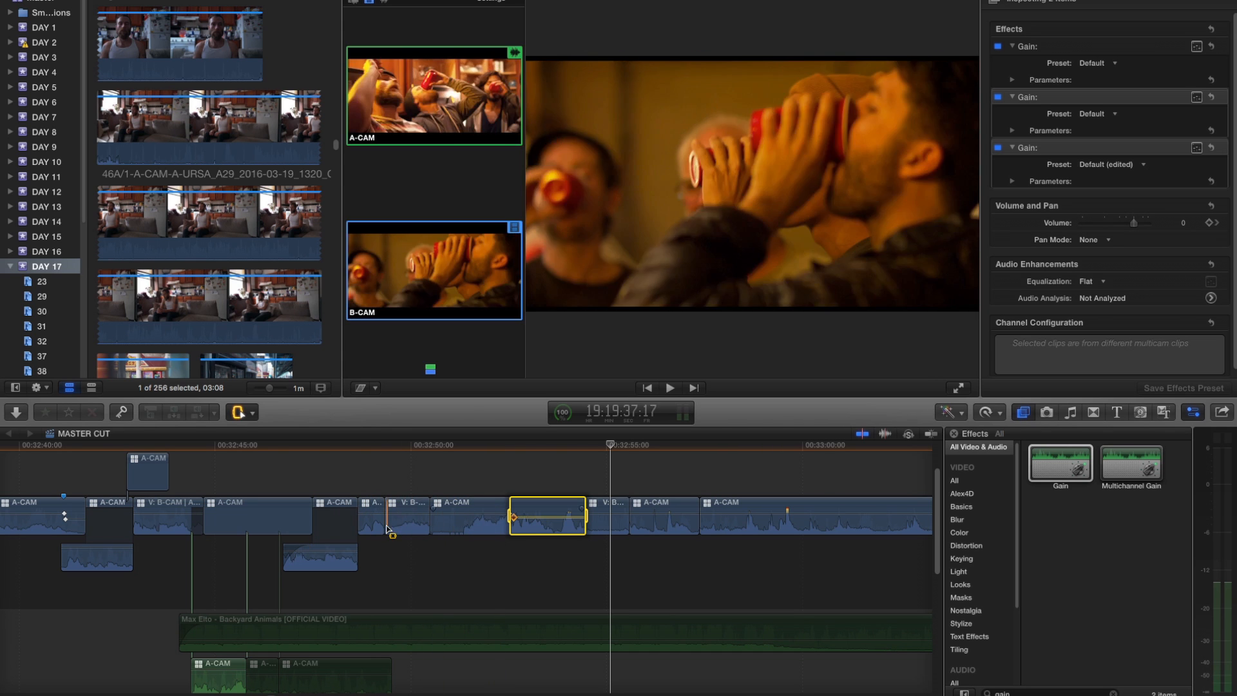
# Expand the audio of the short A-CAM clip before 32:49:09, extend its start under the previous clip to about 32:48:06, and play back.
pyautogui.click(376, 525)
pyautogui.press('a')
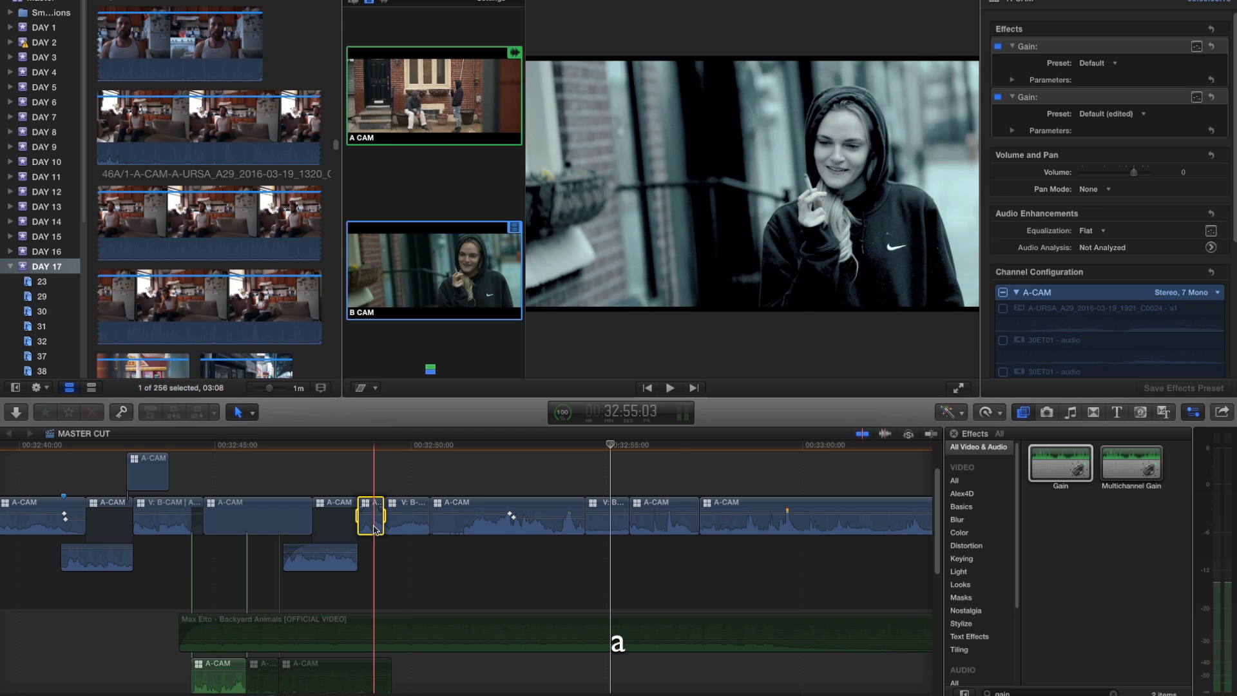
pyautogui.hotkey('ctrl', 'shift', 's')
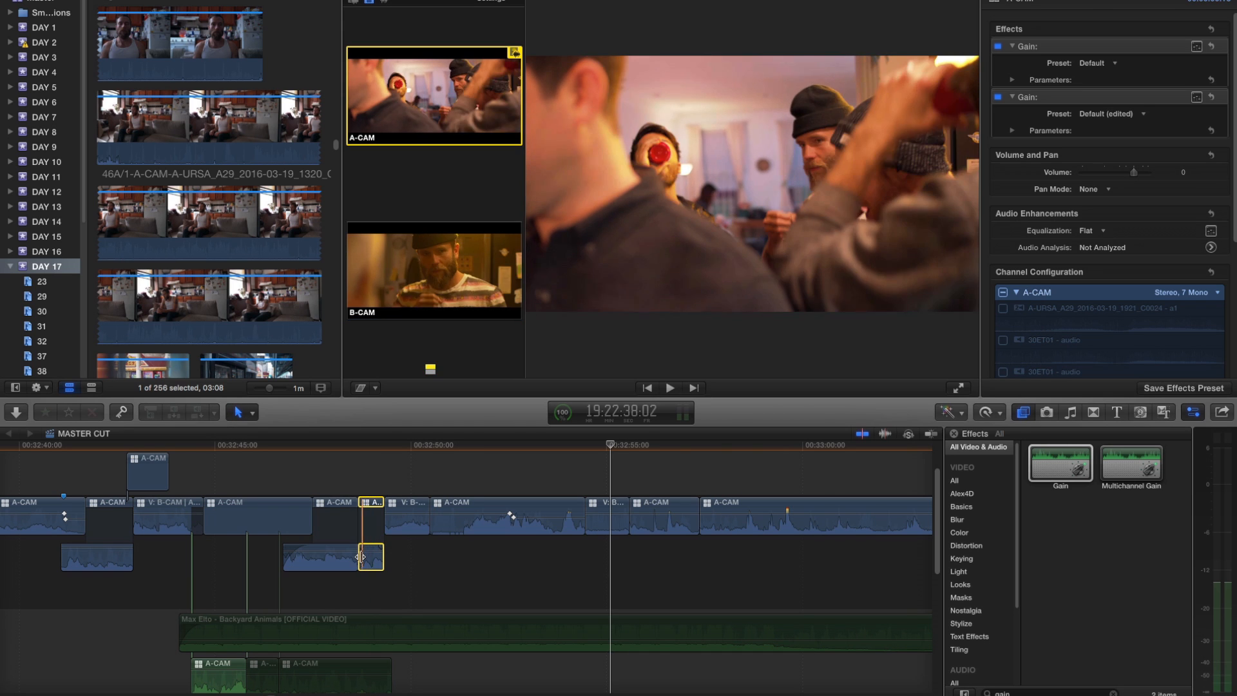
pyautogui.click(349, 557)
pyautogui.moveTo(350, 557)
pyautogui.mouseDown()
pyautogui.moveTo(323, 563)
pyautogui.moveTo(344, 564)
pyautogui.mouseUp()
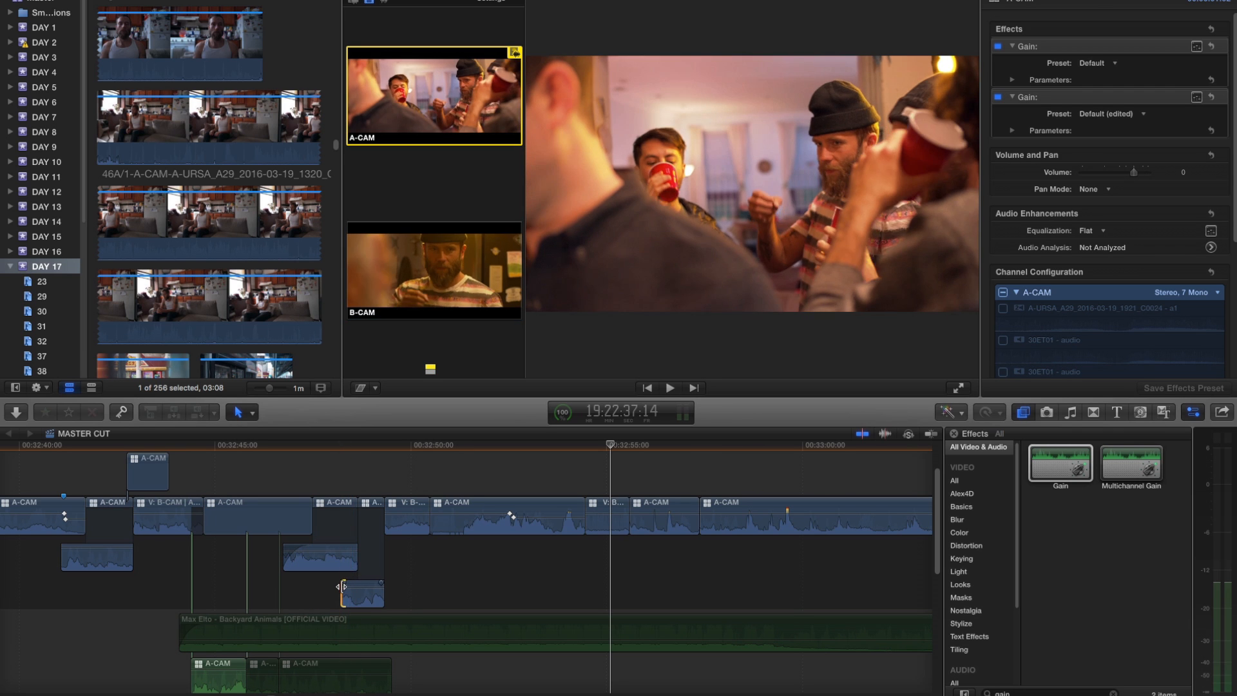
pyautogui.moveTo(346, 583); pyautogui.dragTo(353, 582)
pyautogui.press('space')
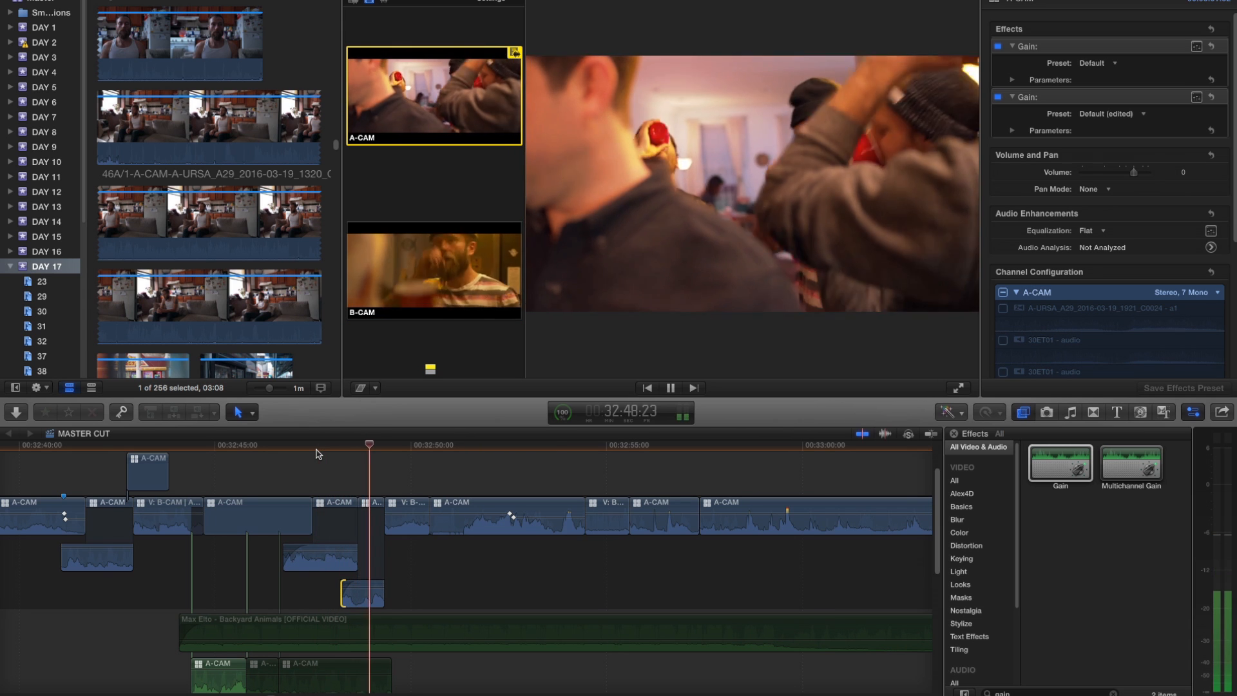
pyautogui.press('space')
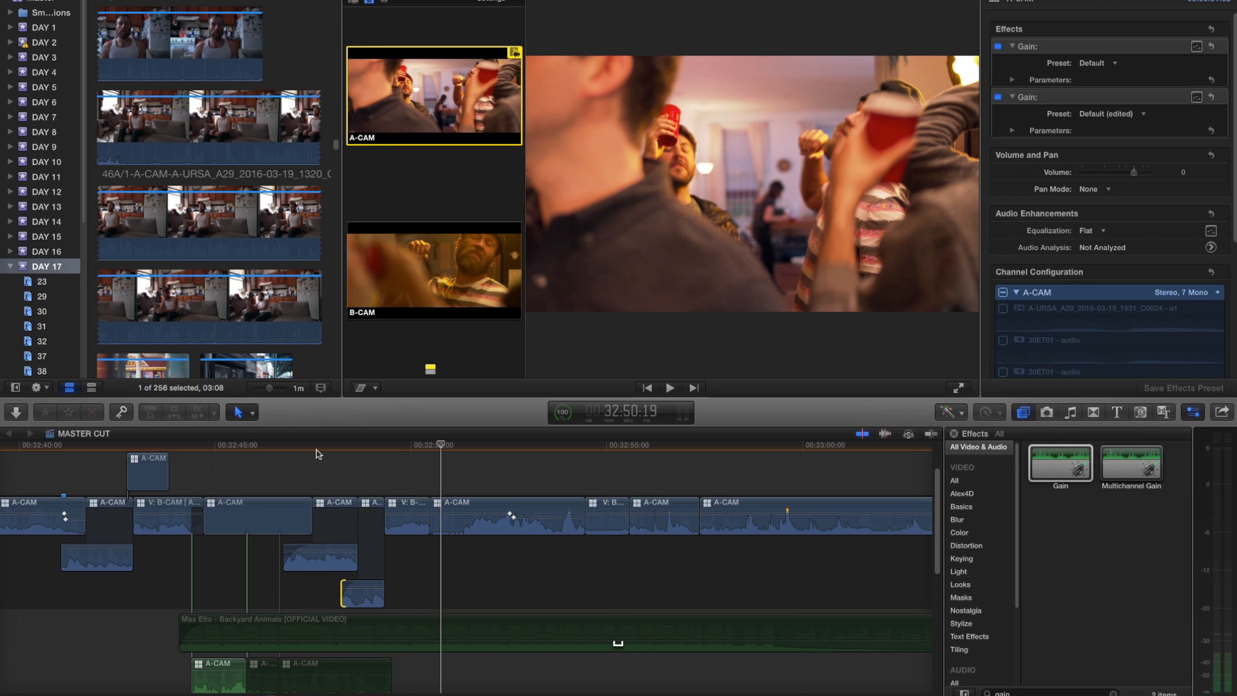